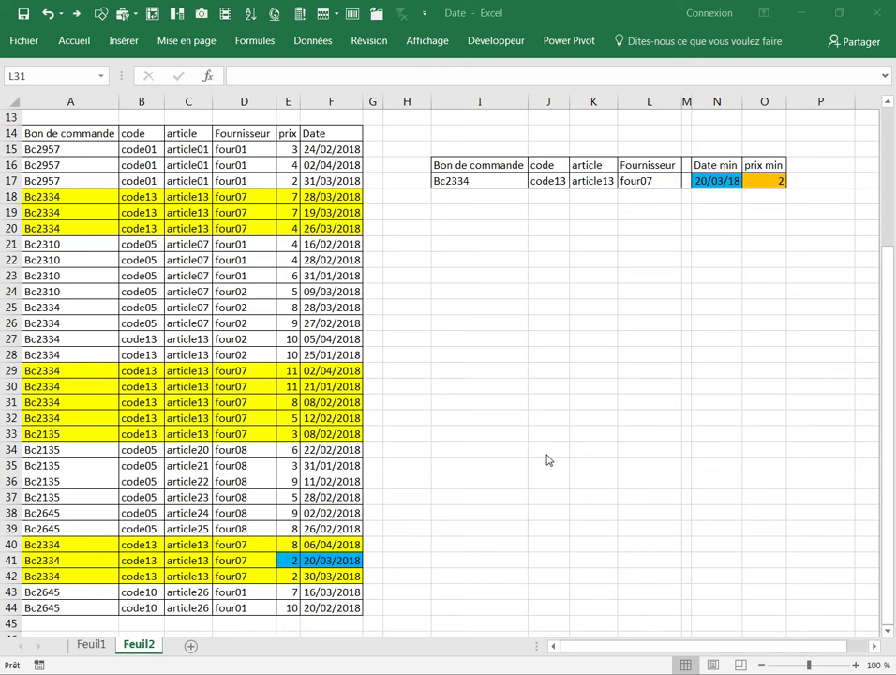
- Recalculate the sheet with F9 until the summary shows Date min 15/02/18 and prix min 2
left_click(563, 401)
key("F9")
key("F9")
key("F9")
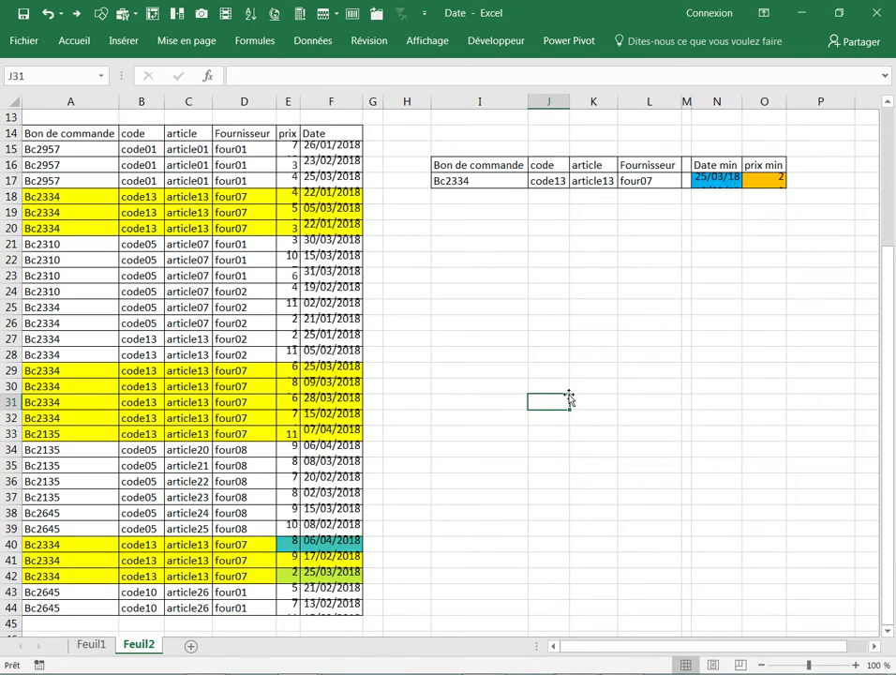
key("F9")
key("F9")
key("F9")
key("F9")
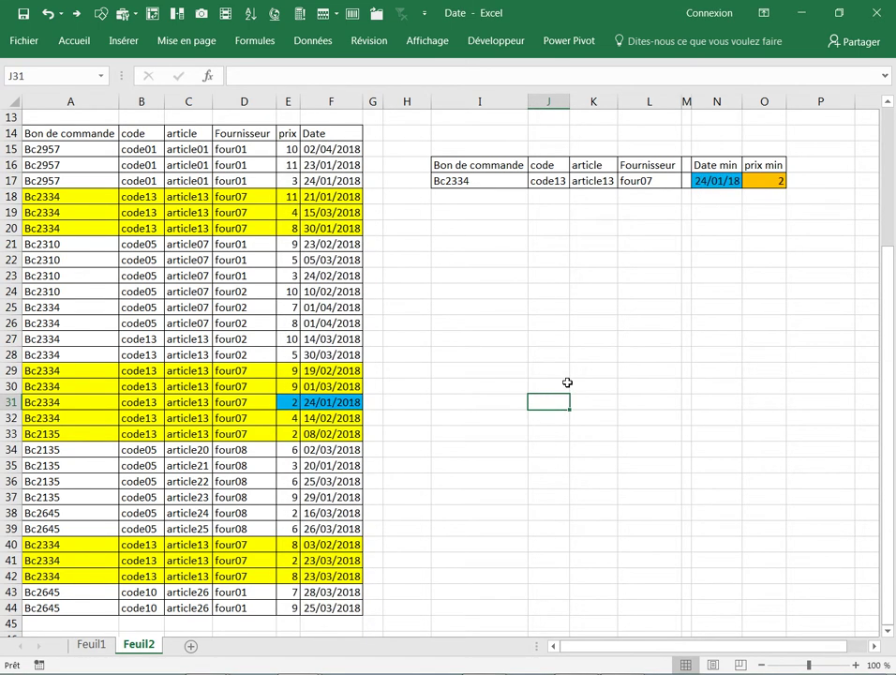
left_click(564, 368)
key("F9")
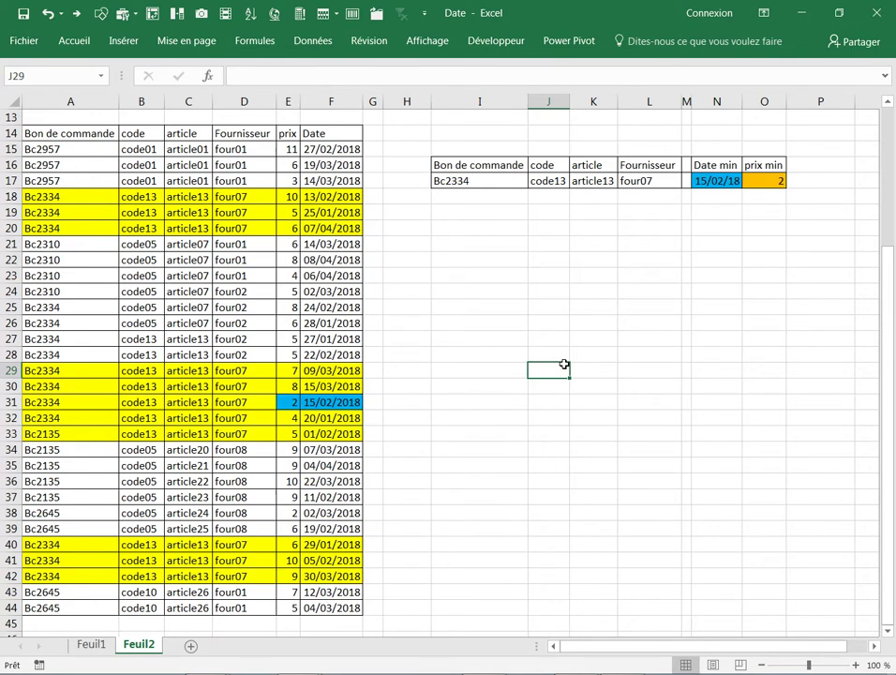
left_click(476, 306)
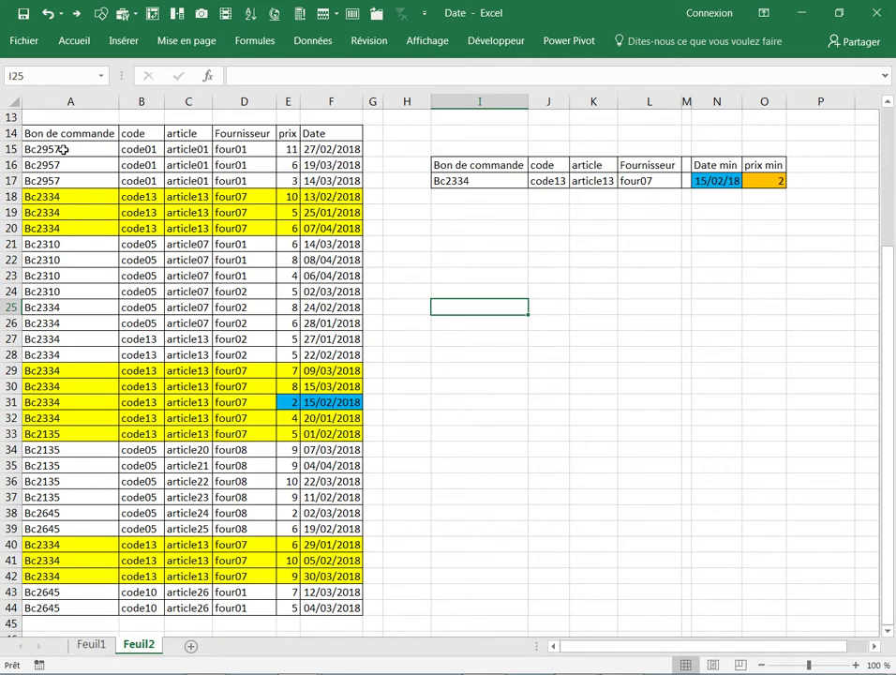
left_click(60, 275)
left_click(56, 323)
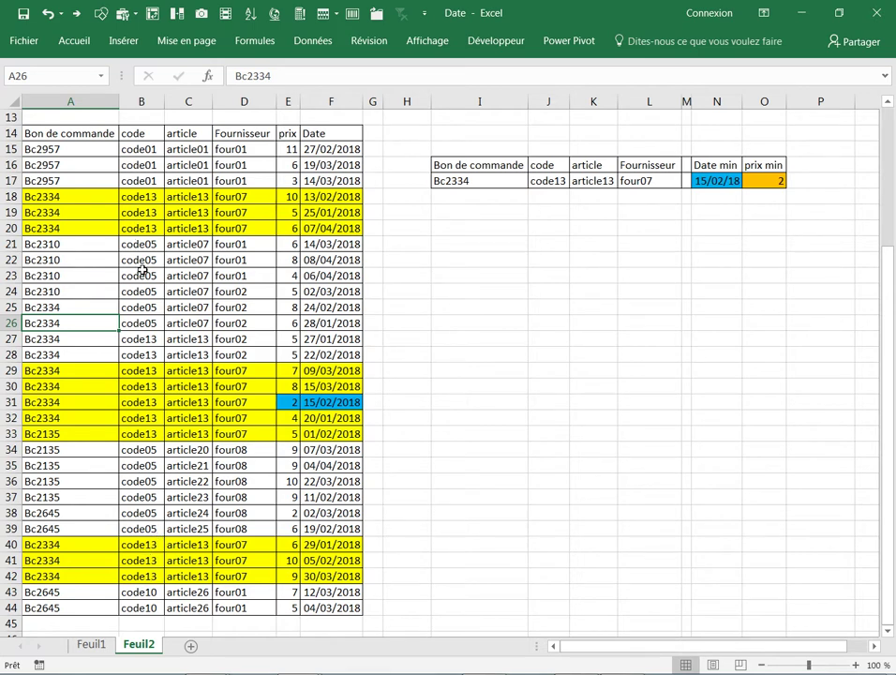
left_click(185, 152)
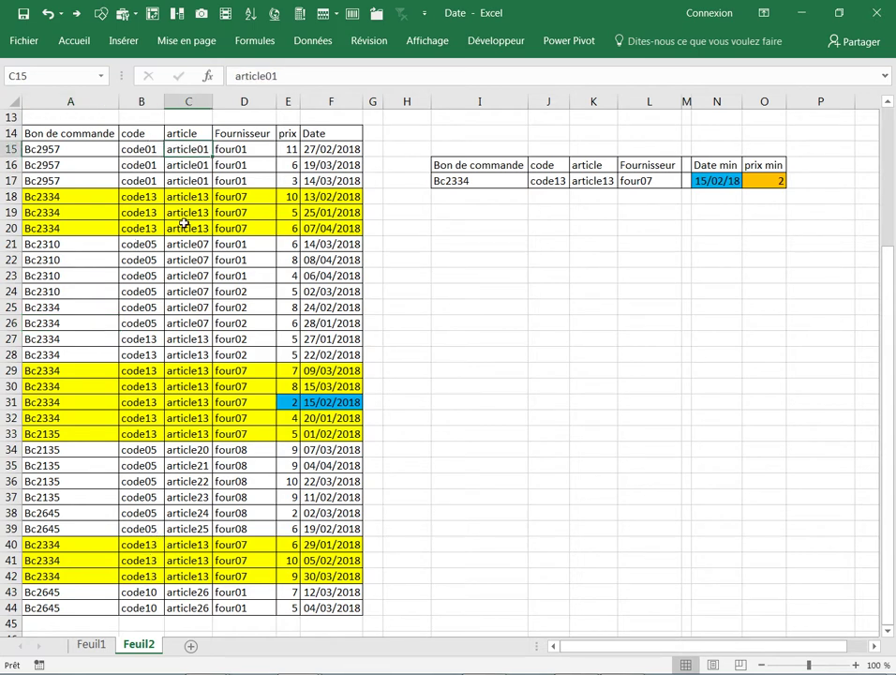
left_click(236, 152)
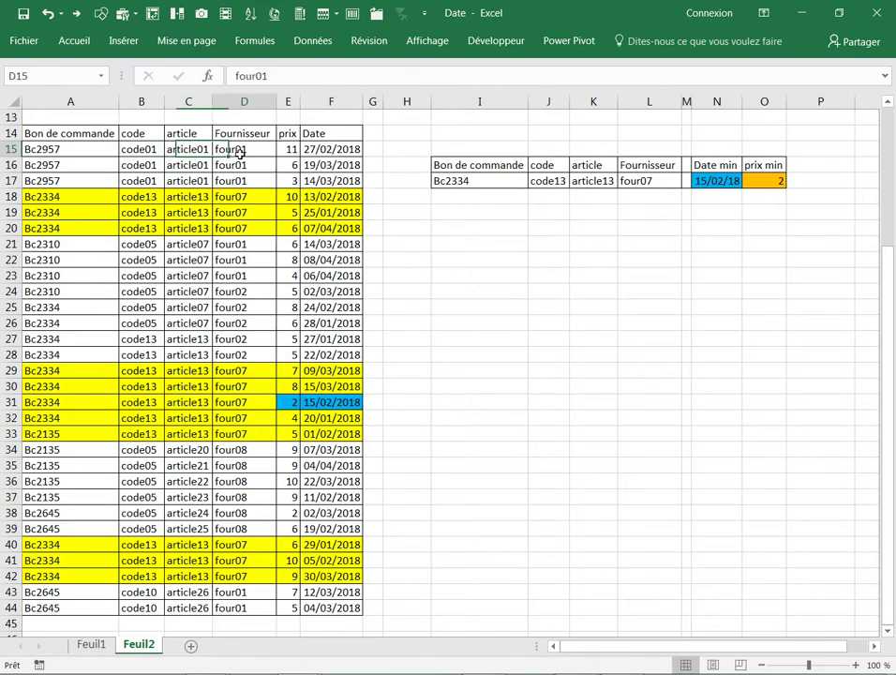
left_click(290, 149)
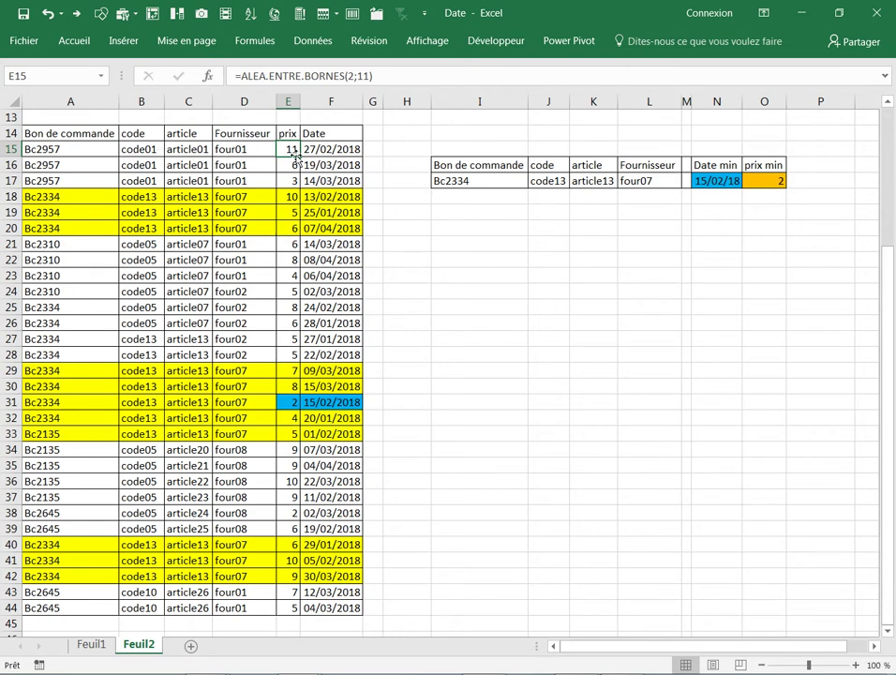
left_click(323, 151)
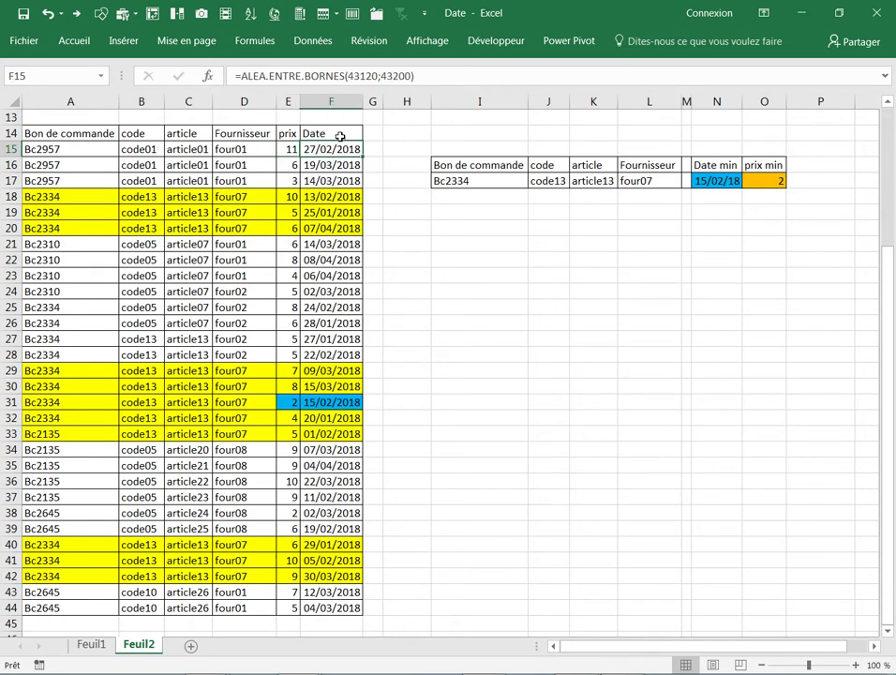
left_click(611, 307)
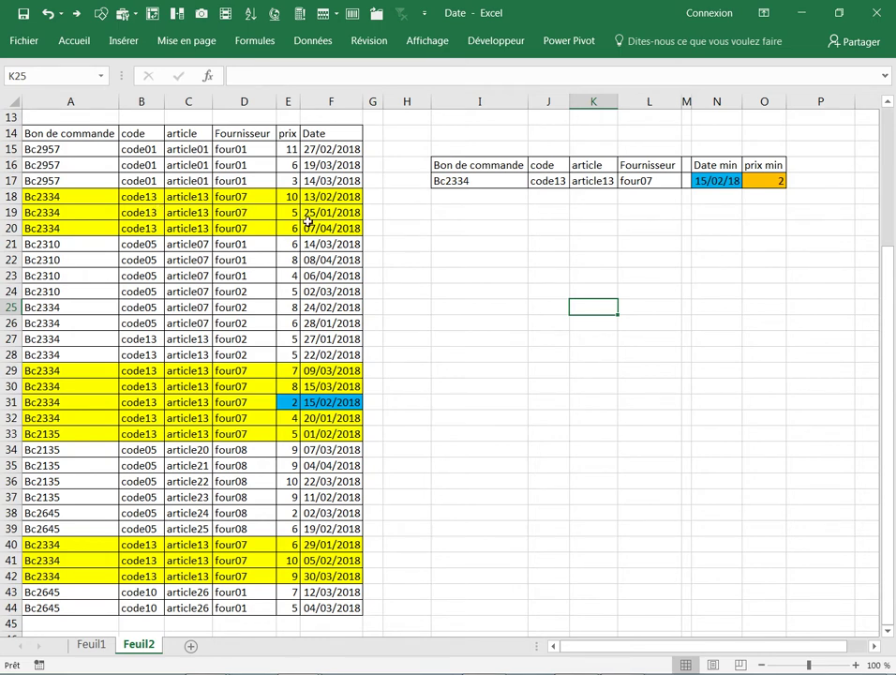
left_click(641, 264)
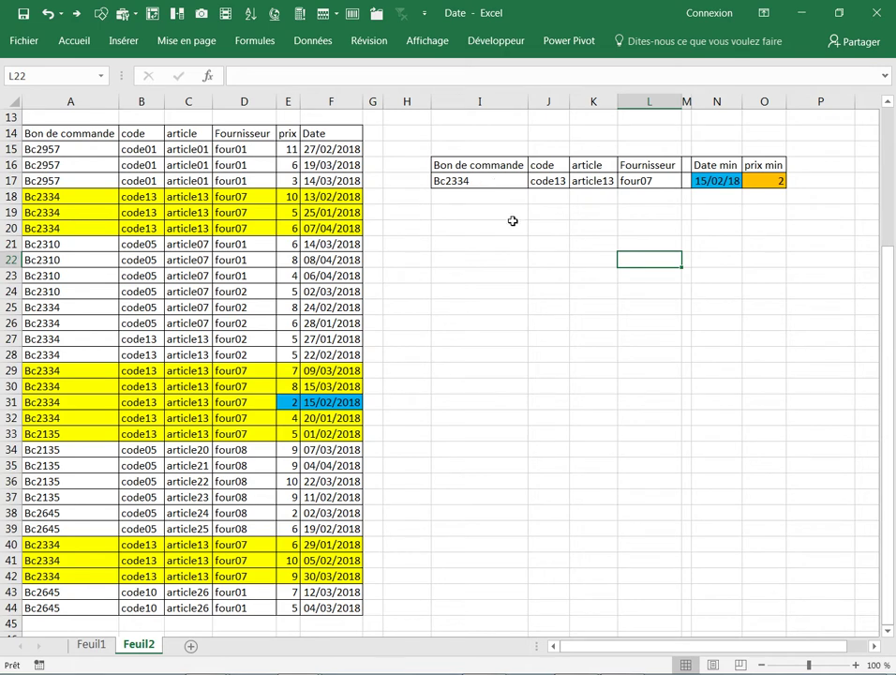
left_click(705, 241)
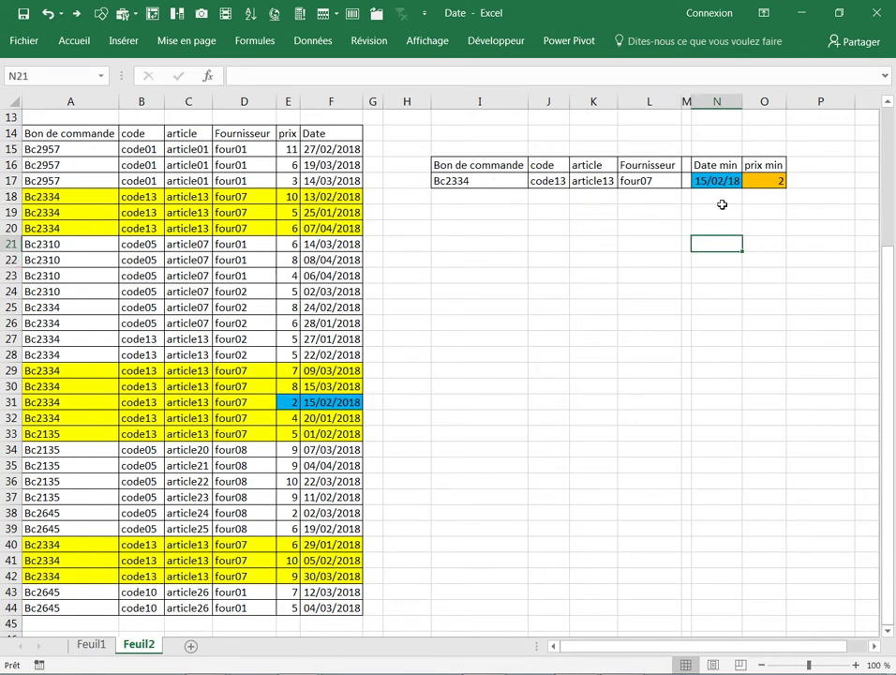
left_click(594, 266)
left_click(435, 320)
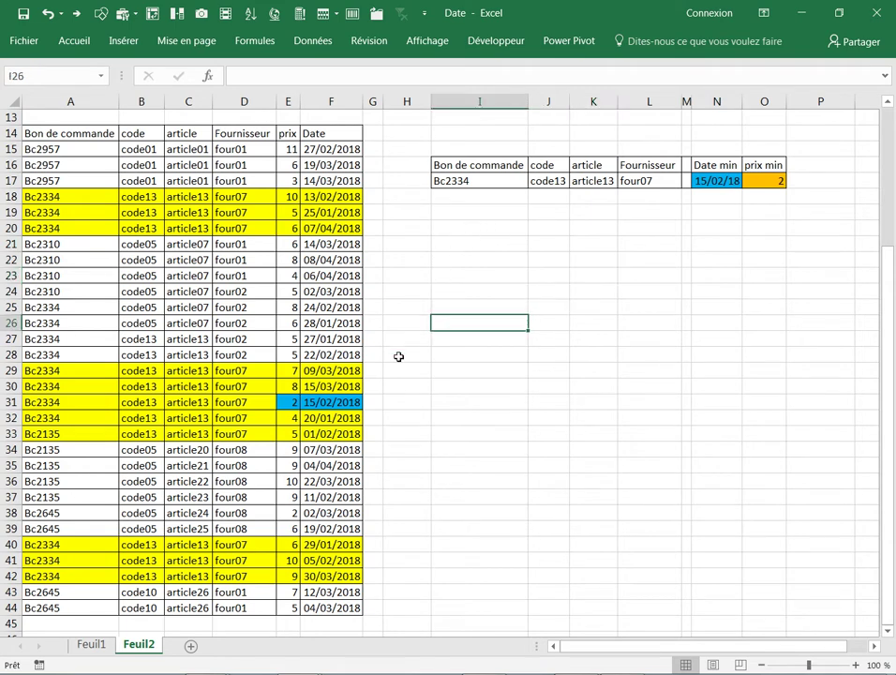
- Copy A33:D33 (Bc2135, code13, article13, four07) into I26:L26 as the second criteria row
left_click_drag(73, 434, 240, 433)
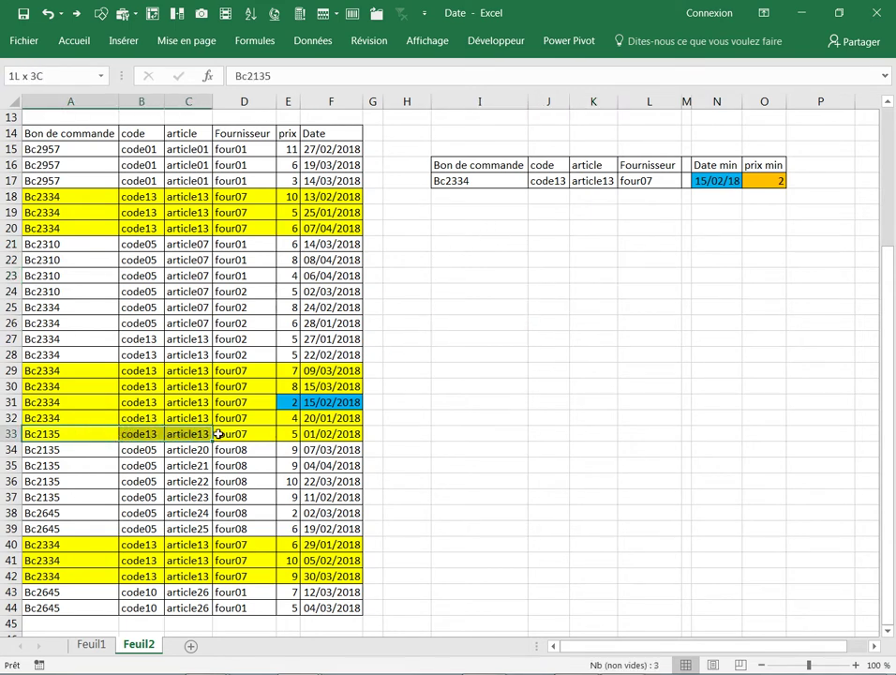
key("ctrl+c")
left_click(480, 322)
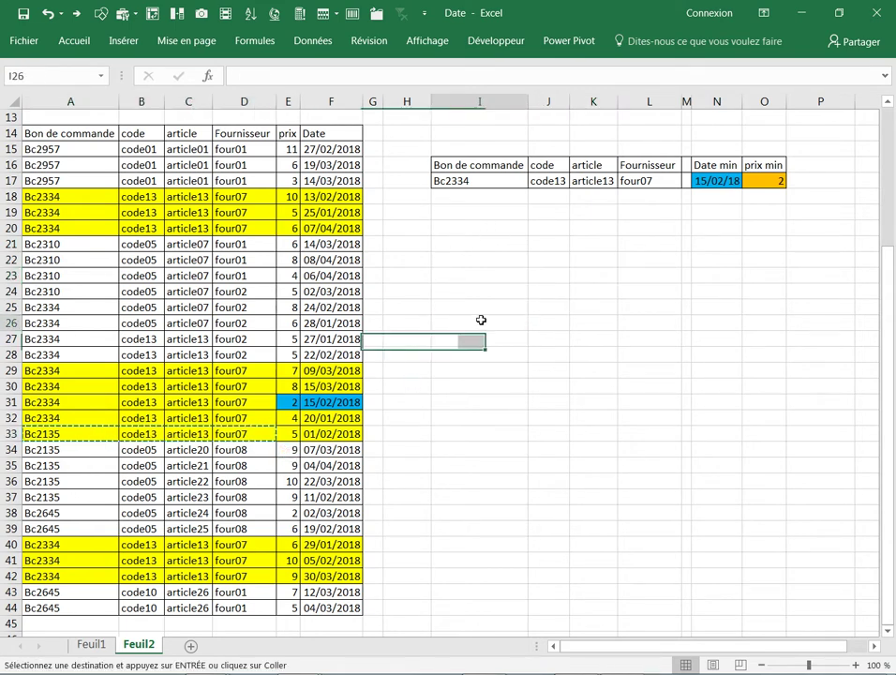
key("ctrl+v")
left_click(558, 361)
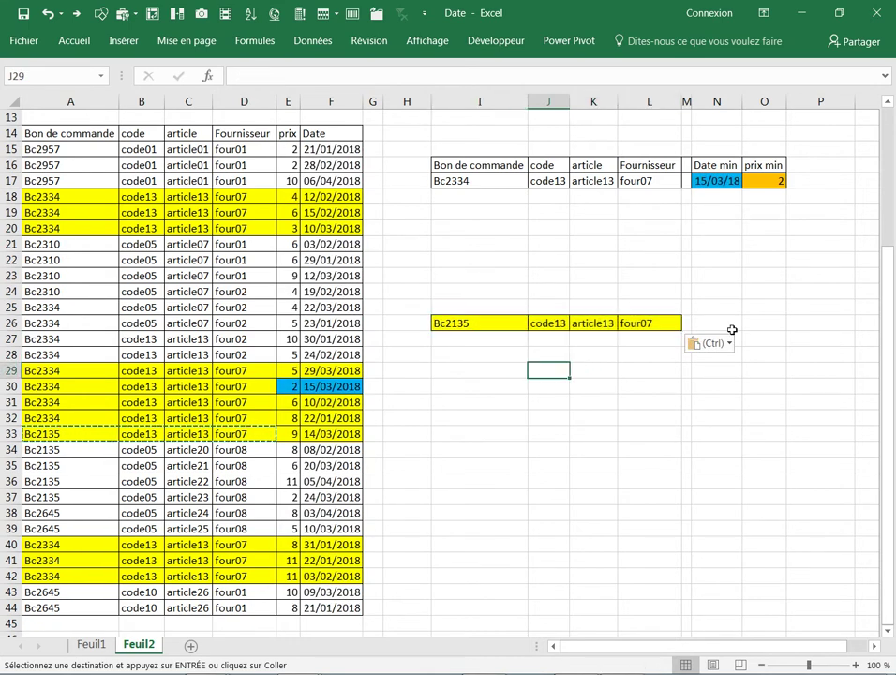
left_click(699, 324)
left_click(714, 167)
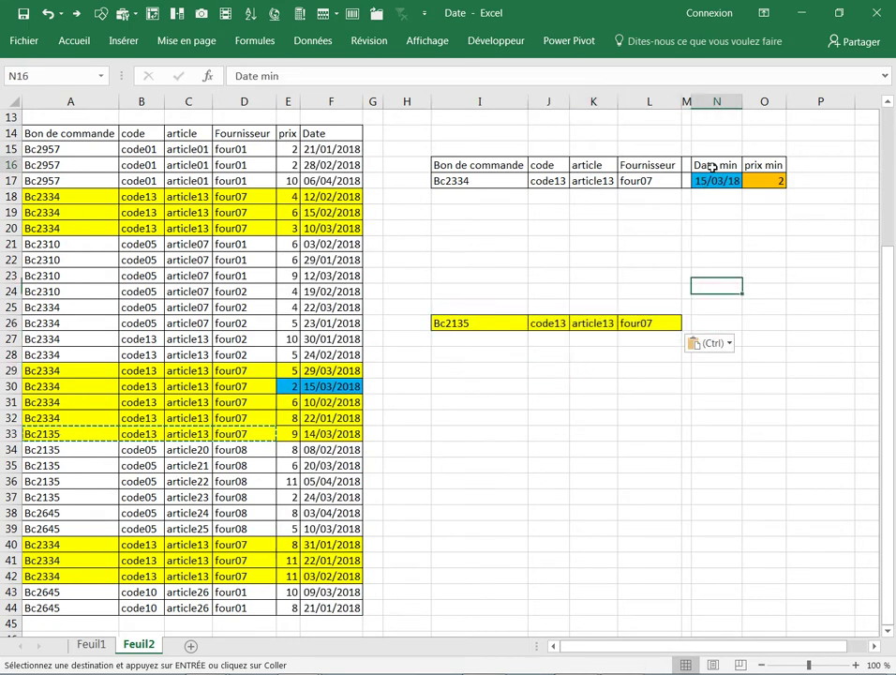
- Move the Date min heading to N25 and begin N26's formula as =min(si((A15
left_click_drag(714, 176, 710, 327)
left_click(709, 327)
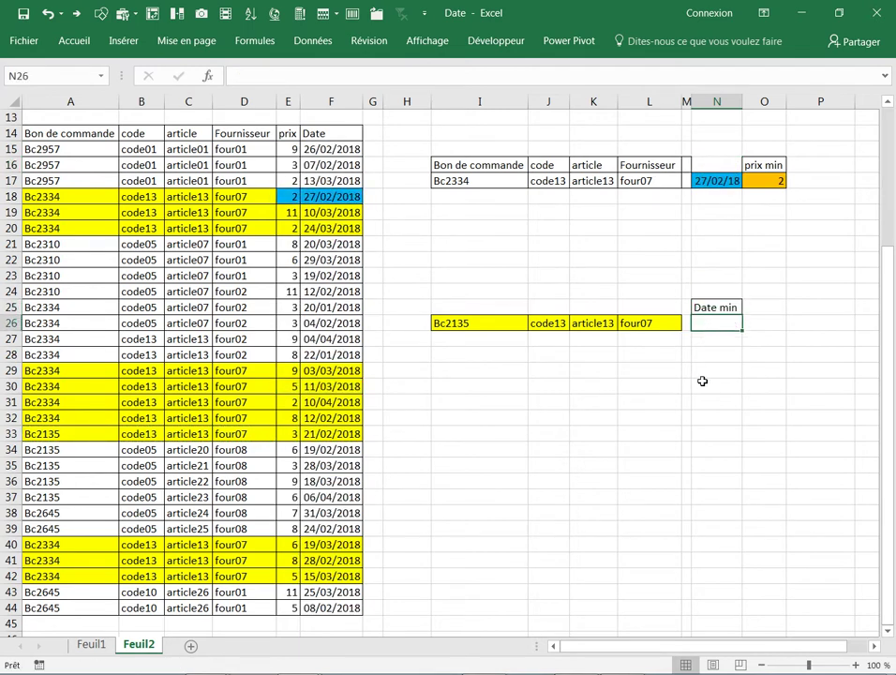
type("=")
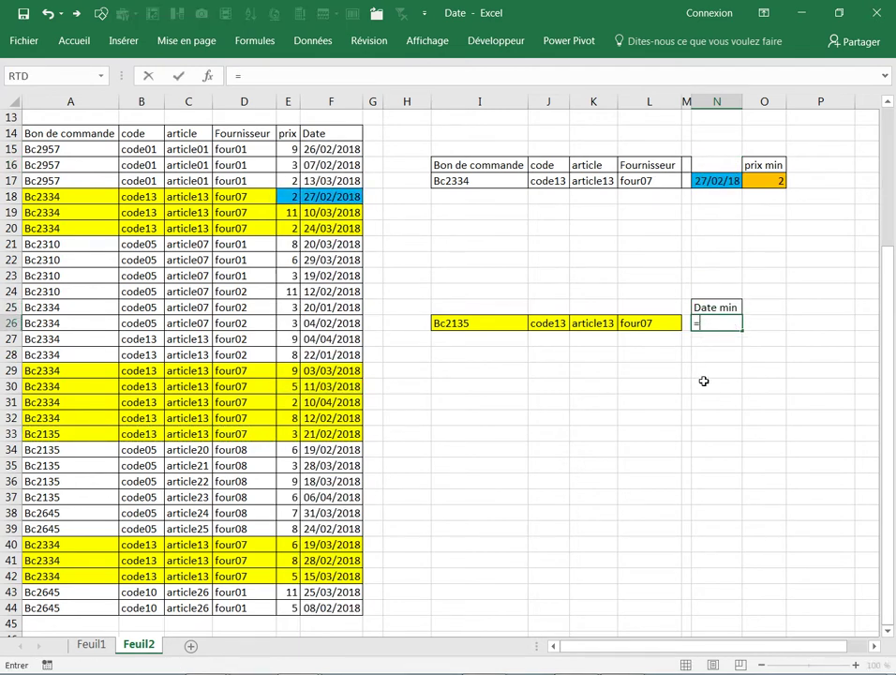
type("si")
key("BackSpace")
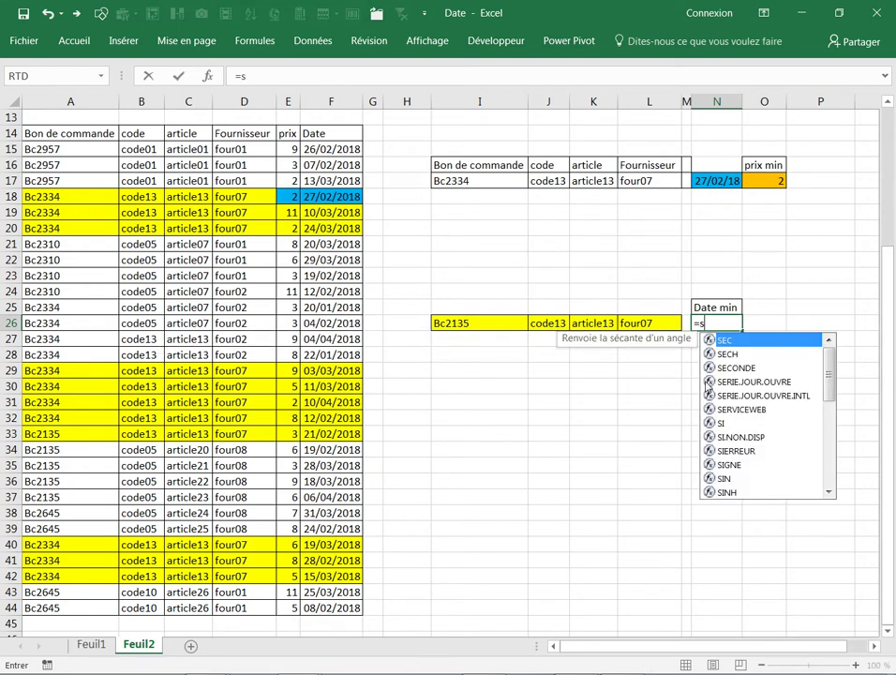
key("BackSpace")
type("min")
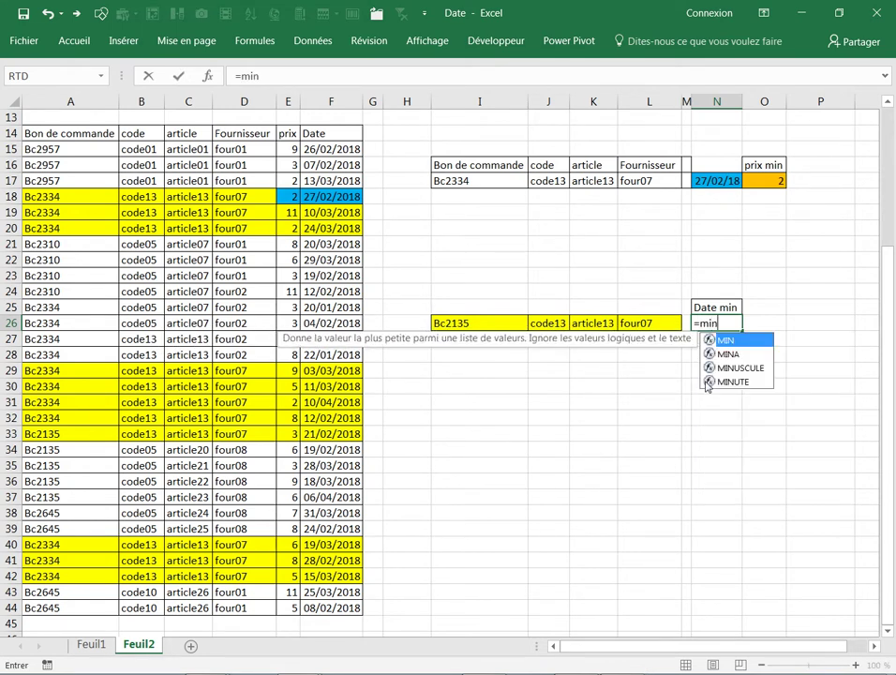
type("(")
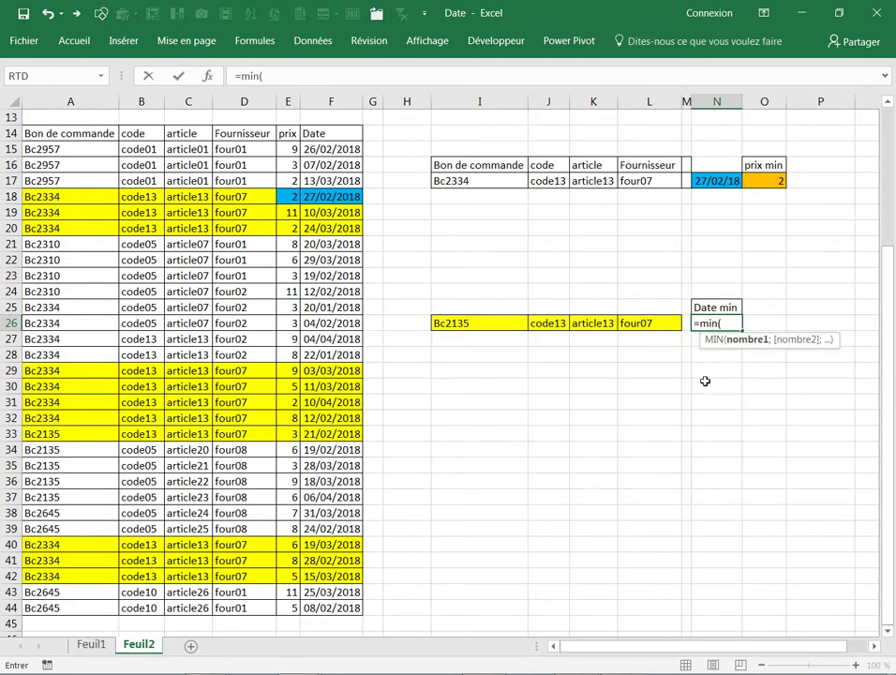
type("si(")
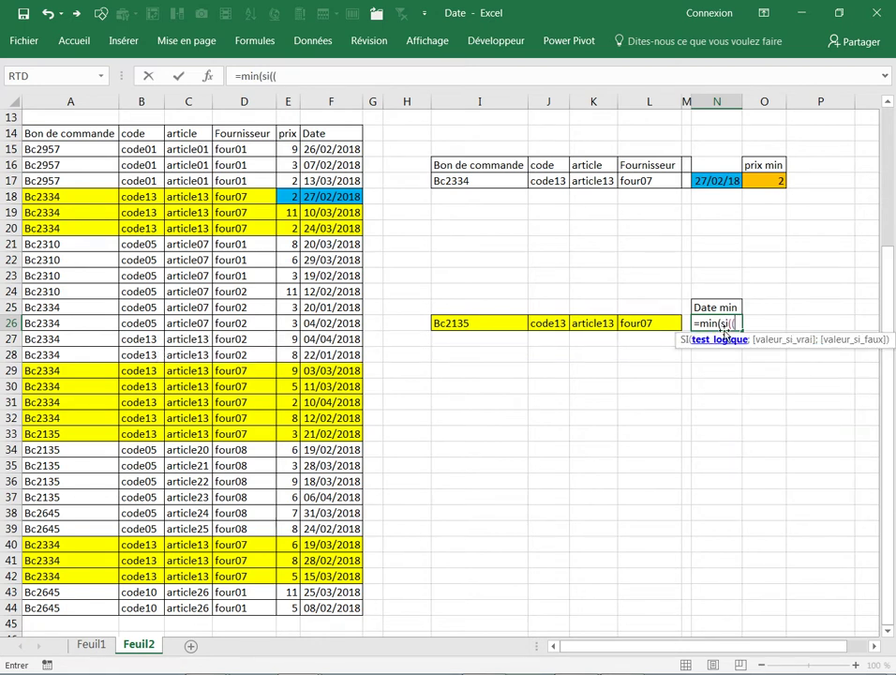
type("(")
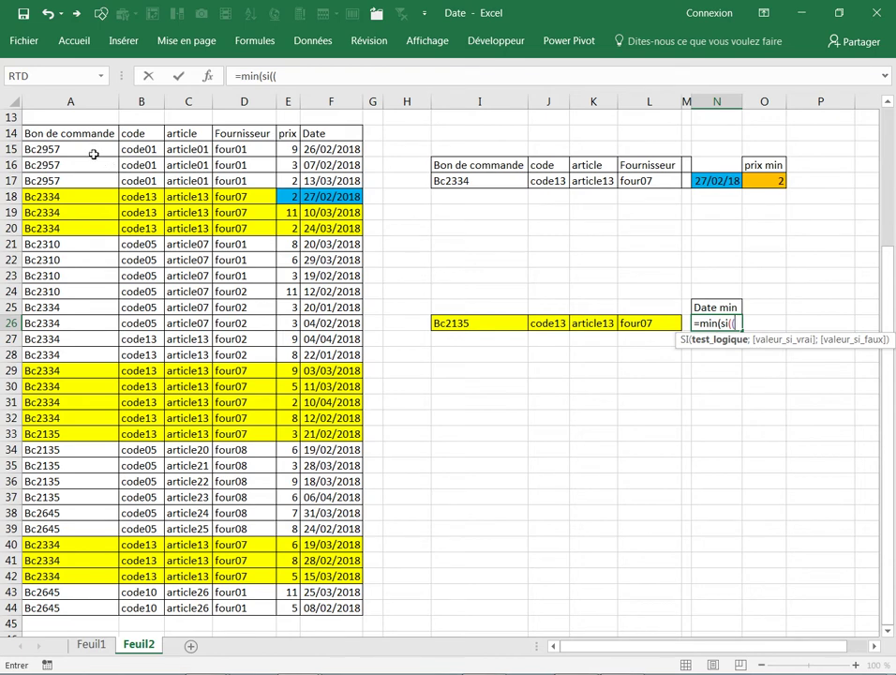
left_click(93, 149)
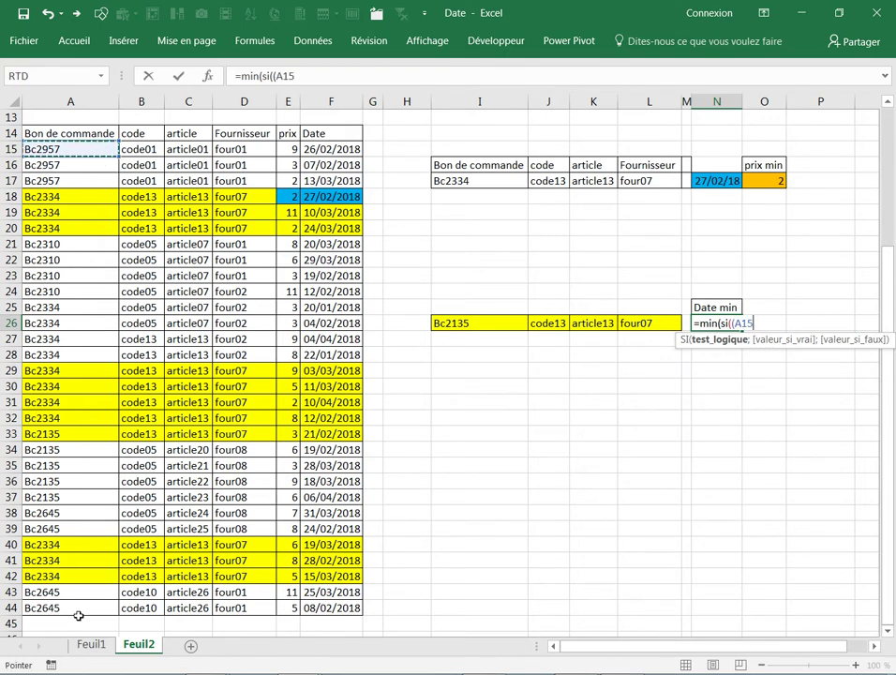
- Add the order and code conditions (A15:A45=I26)*(B15:B45=J26) to N26's formula
left_click(76, 623, "shift")
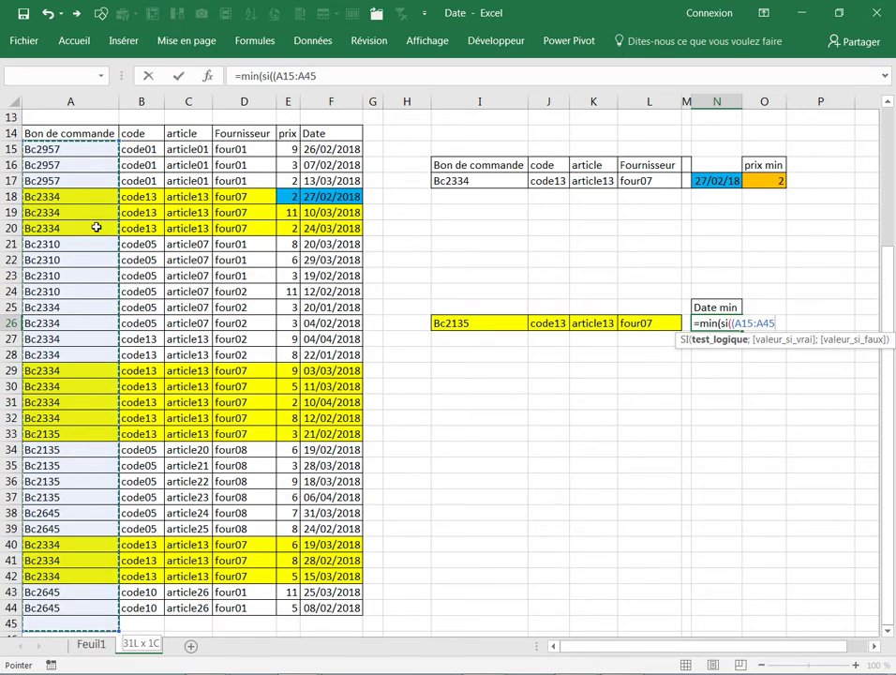
type("=")
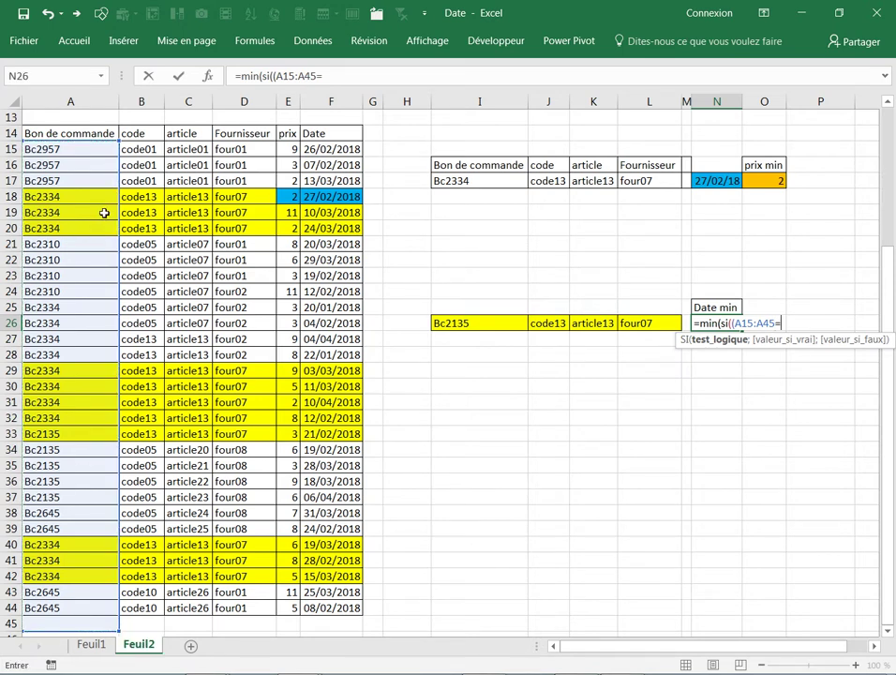
left_click(468, 323)
type(")*")
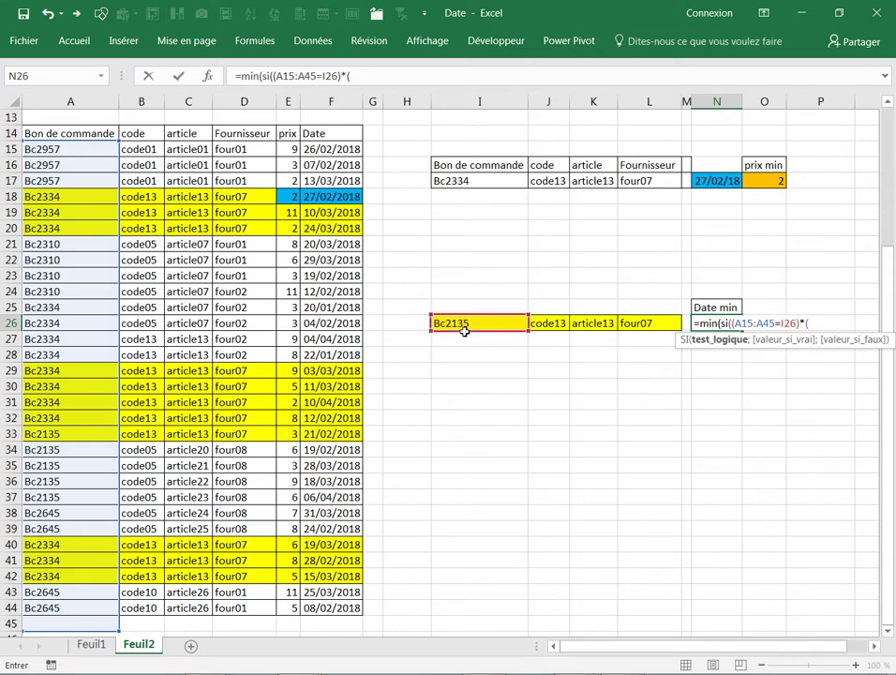
type("(")
left_click(140, 150)
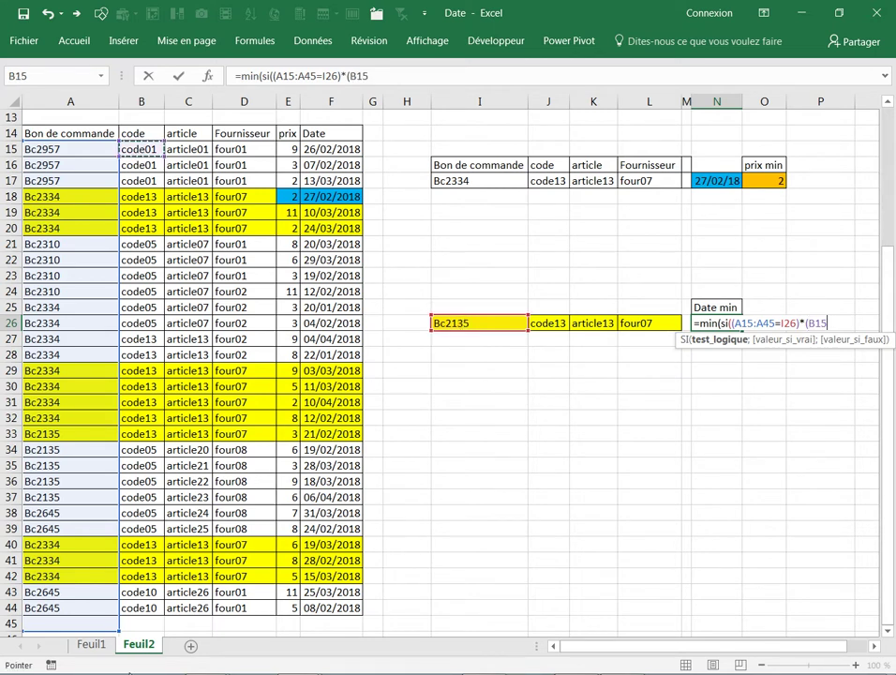
left_click_drag(136, 621, 134, 623)
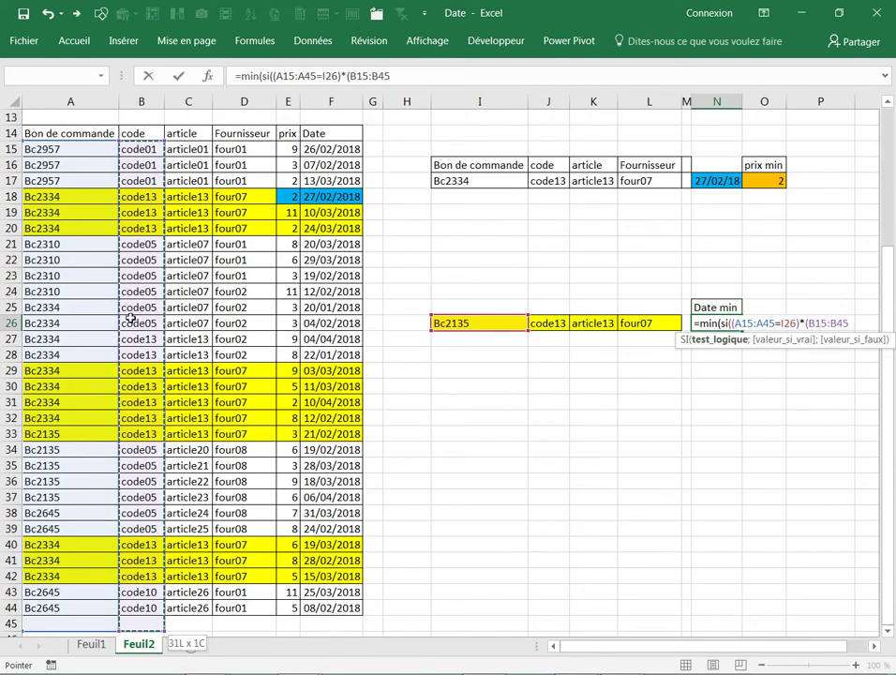
type("=")
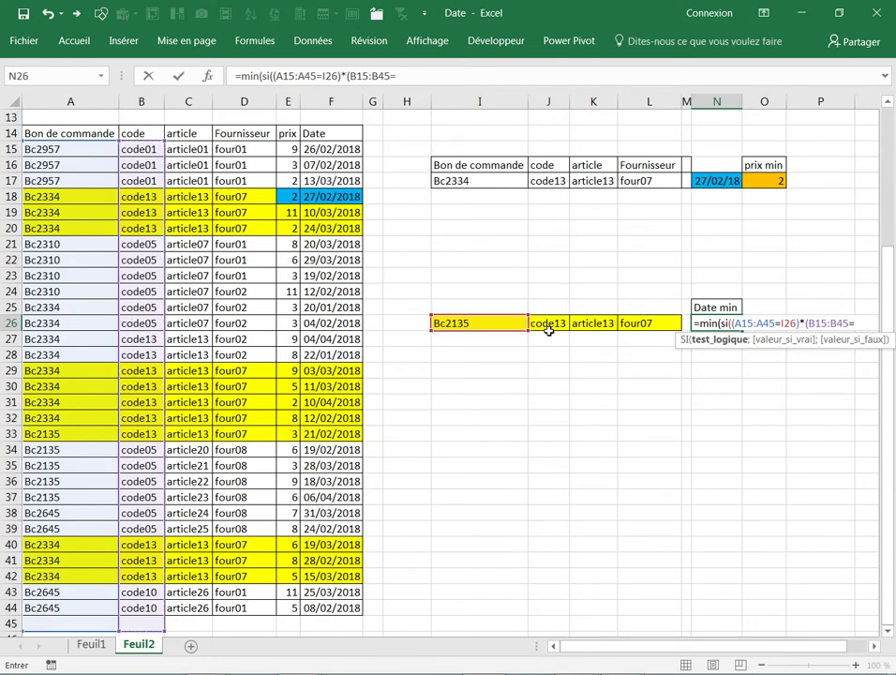
left_click(548, 325)
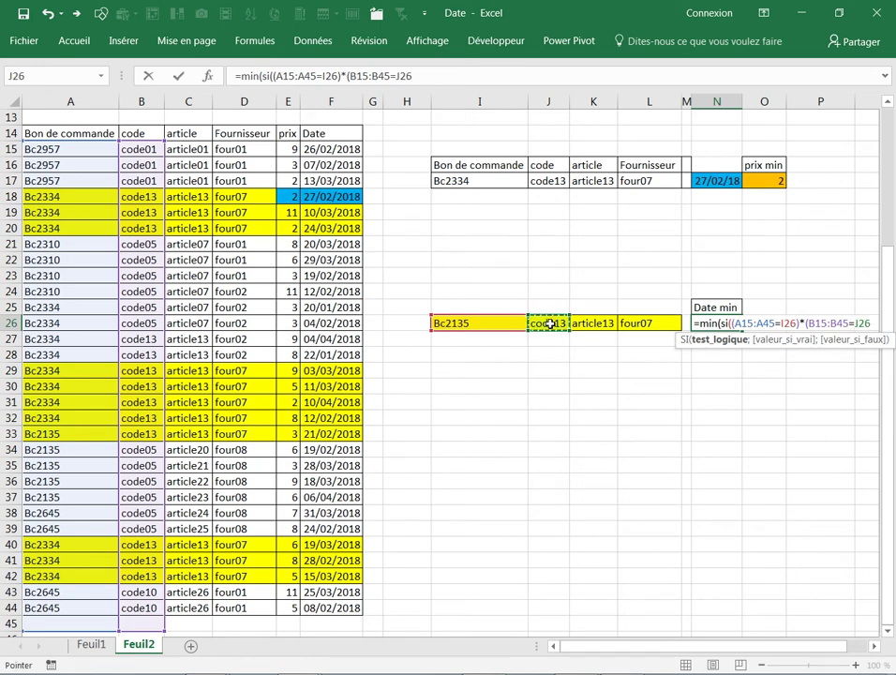
type(")*(")
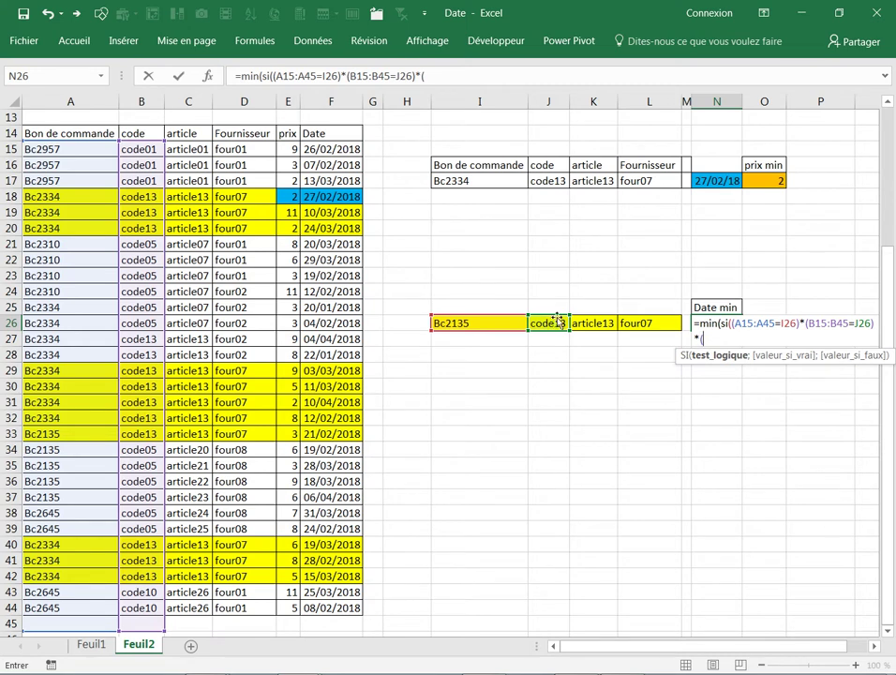
- Add the article and supplier conditions (C15:C45=K26)*(D15:D45=L26) to the formula
left_click(200, 149)
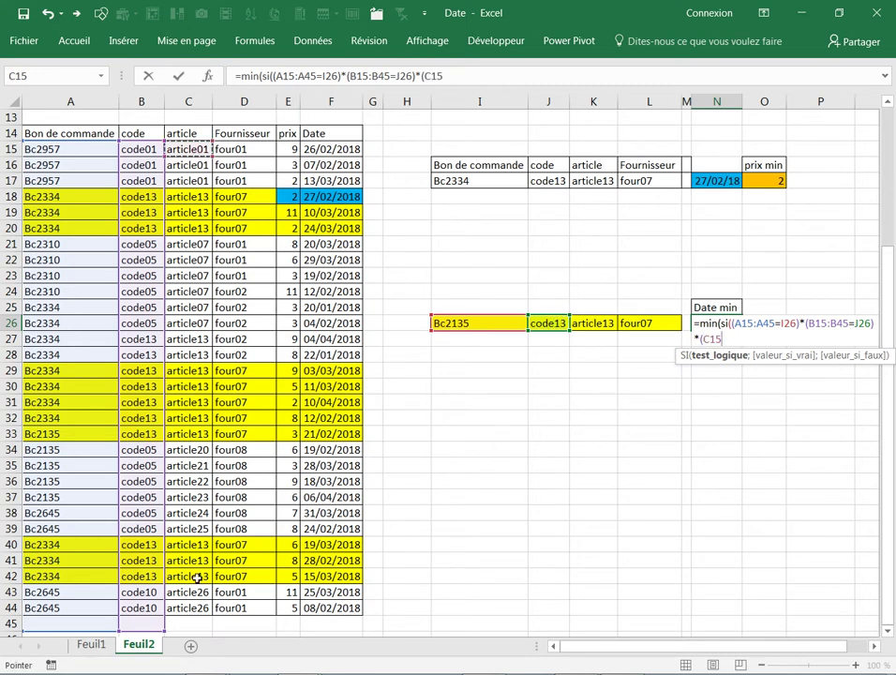
left_click_drag(198, 581, 203, 597)
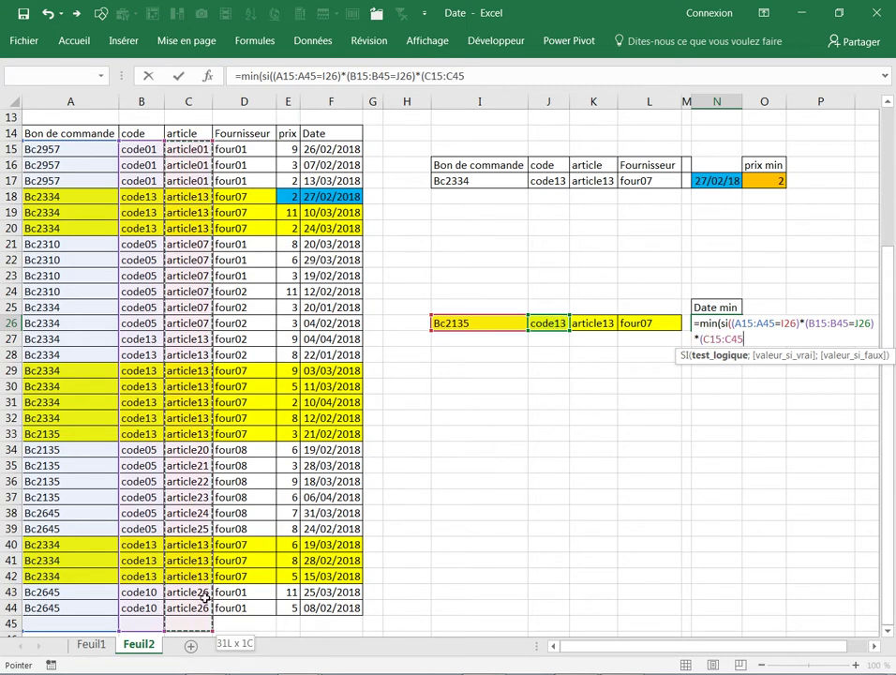
type("=")
left_click(600, 323)
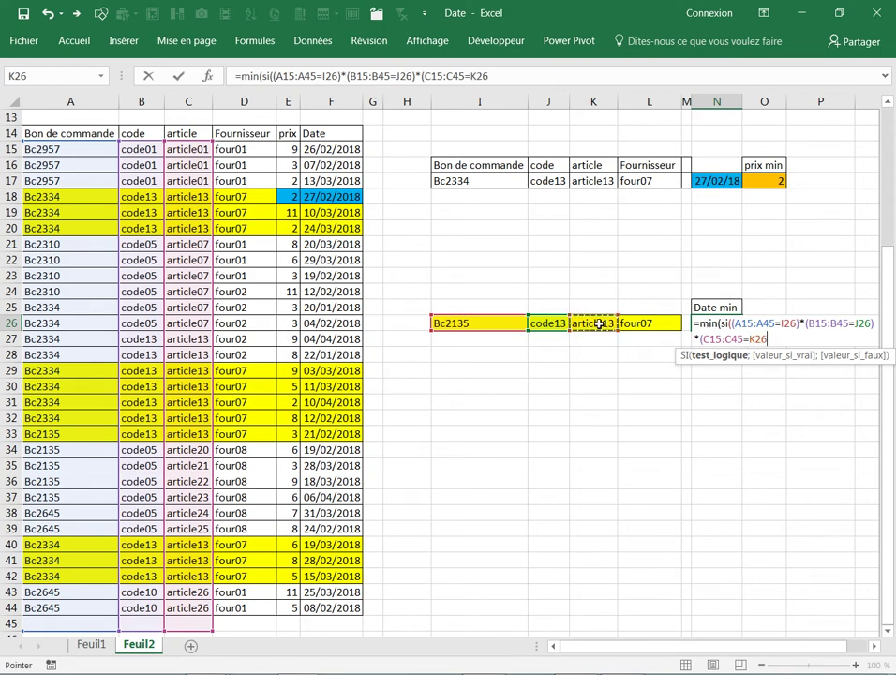
type(")")
type("*")
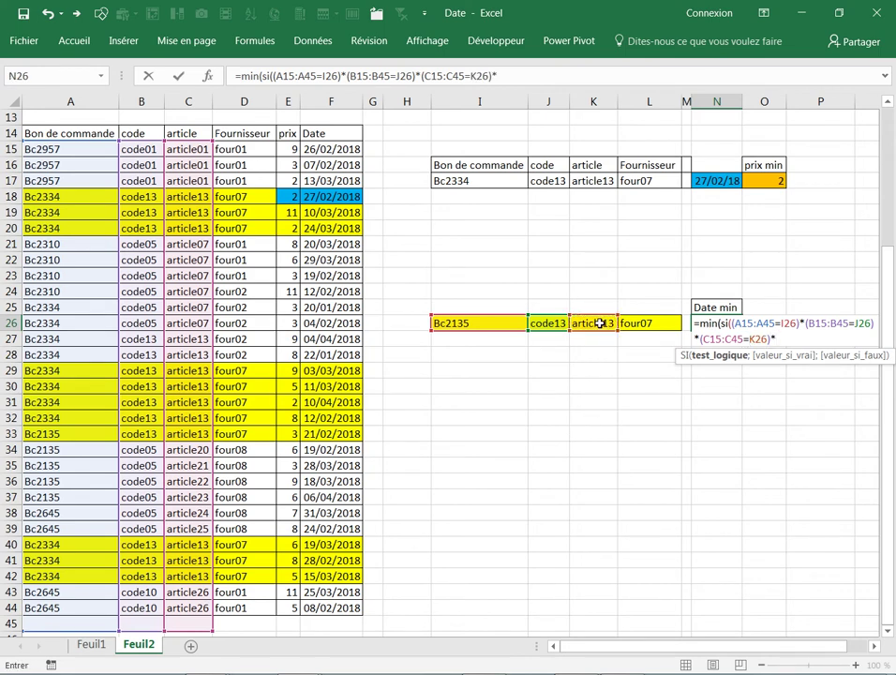
left_click(237, 147)
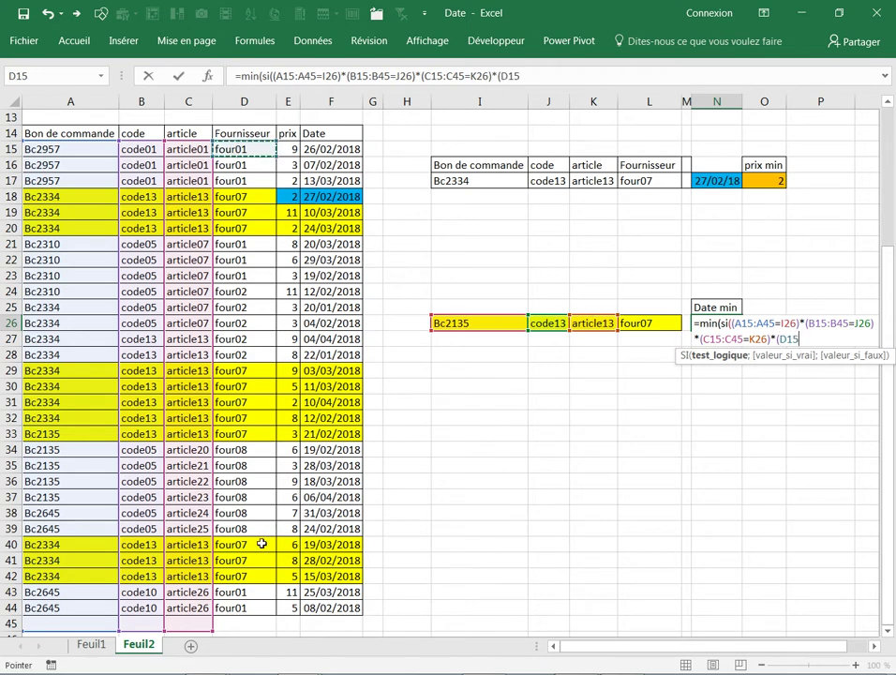
left_click_drag(236, 627, 240, 618)
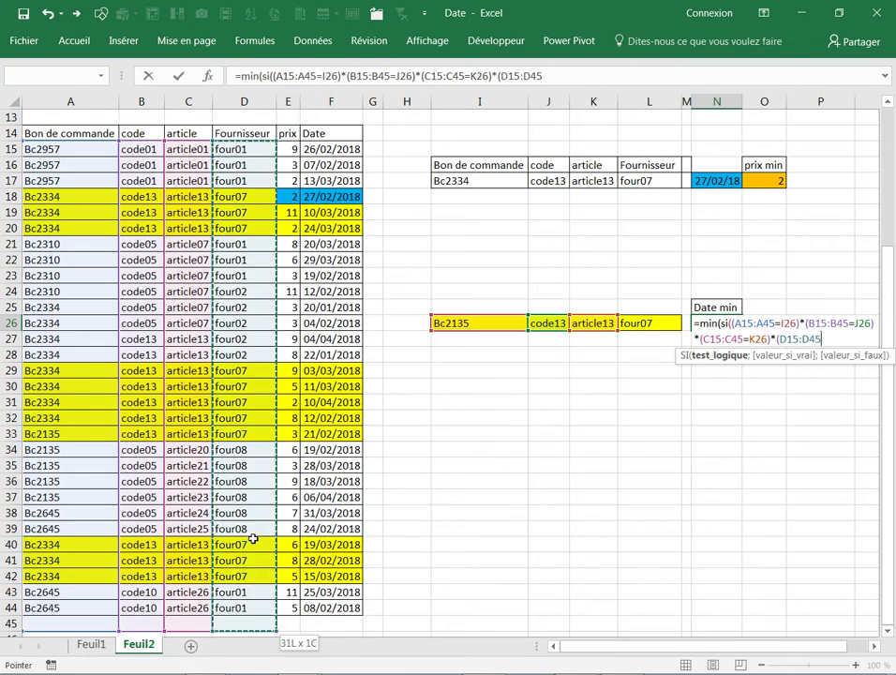
type("=")
left_click(654, 325)
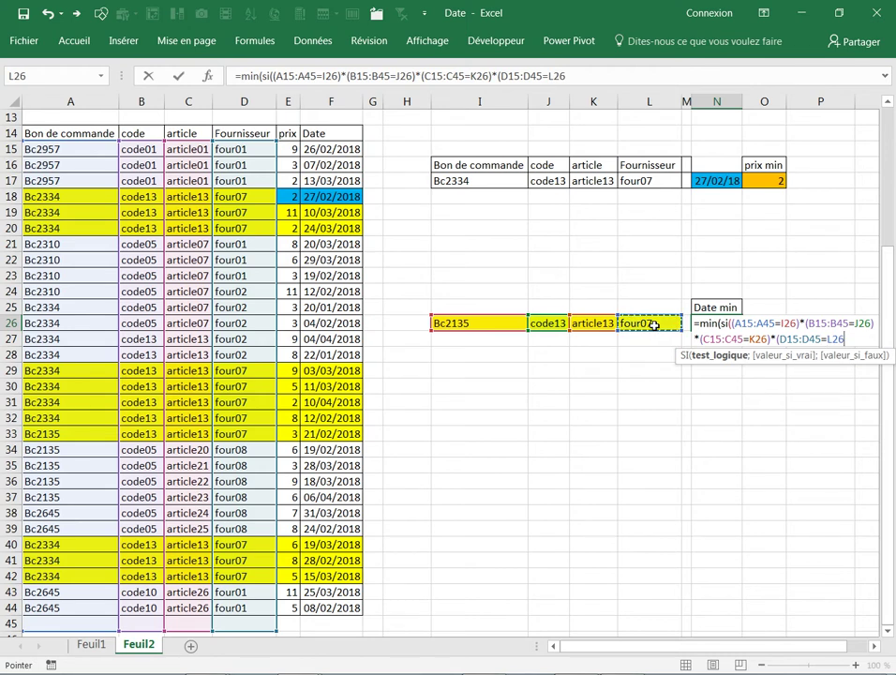
- Finish the formula with F15:F45 as the returned dates and close its brackets
type(")")
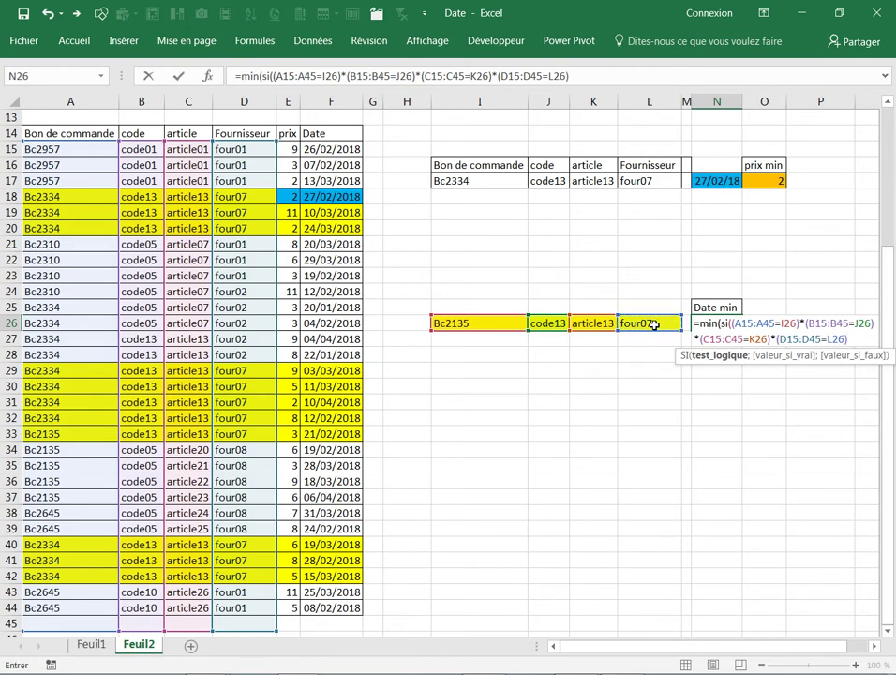
type(";")
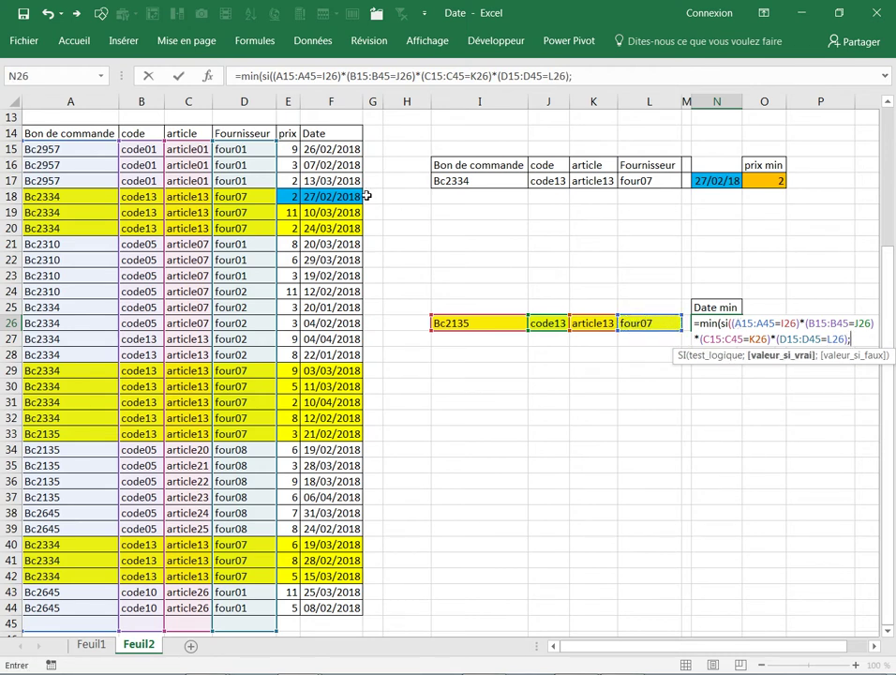
left_click(326, 149)
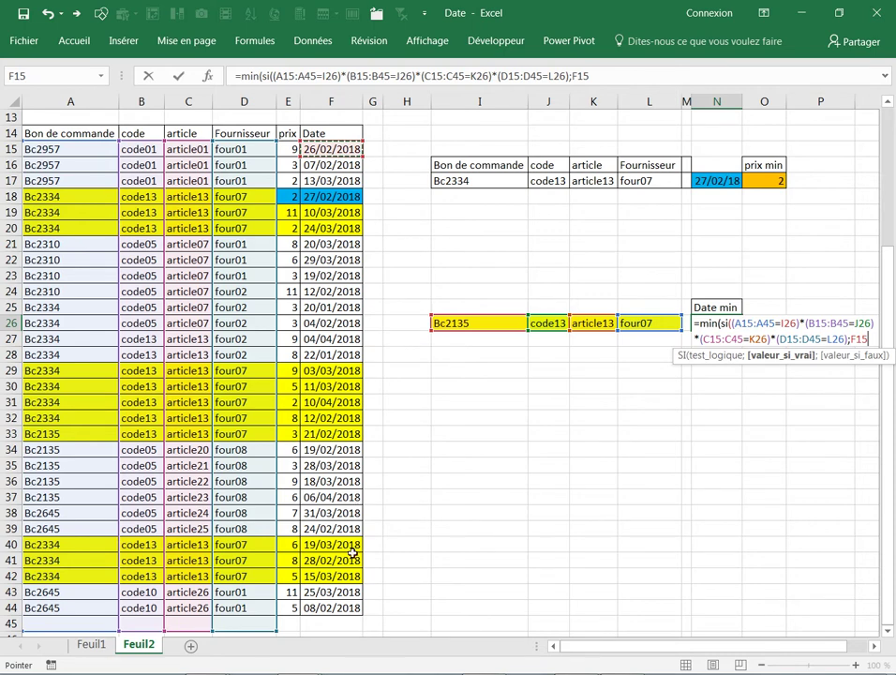
left_click(328, 621, "shift")
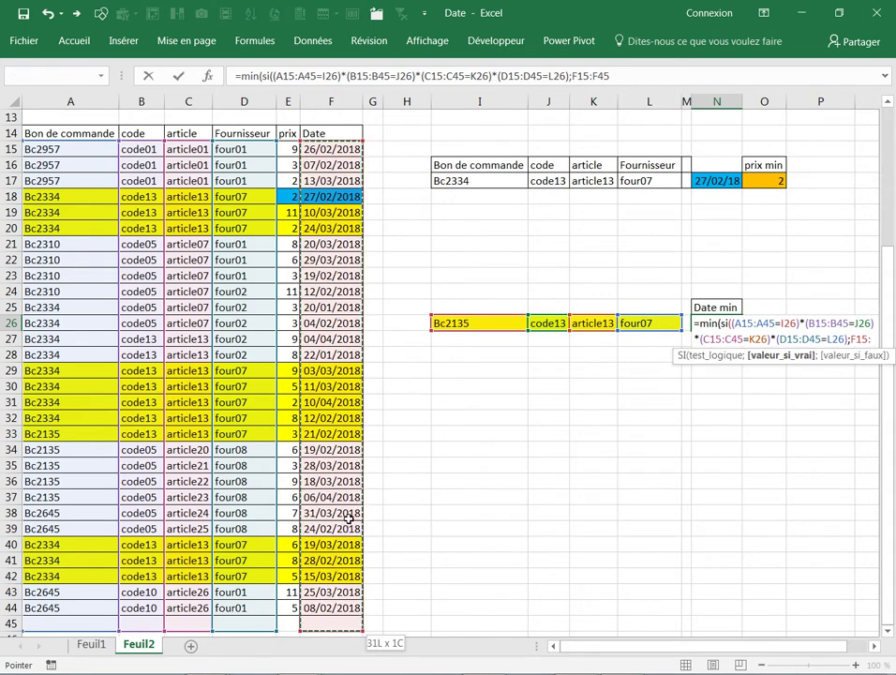
type(")")
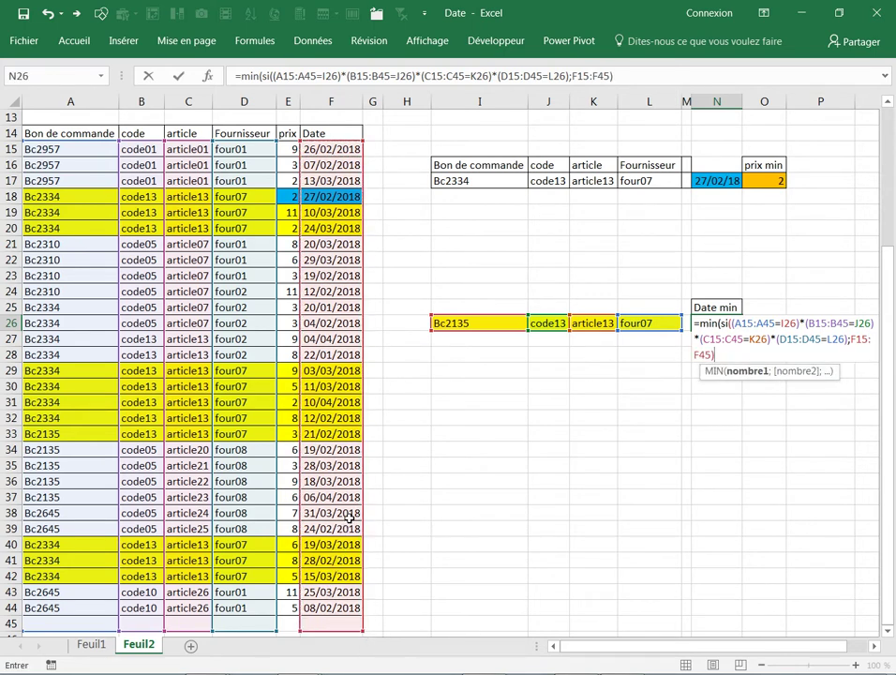
type(")")
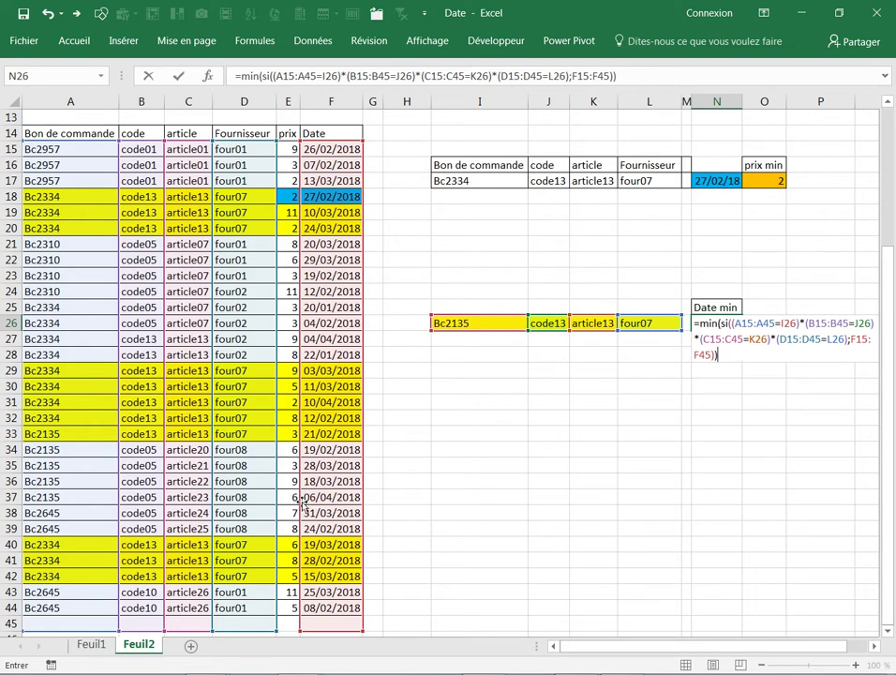
- Re-enter N26's formula as an array formula with Ctrl+Shift+Enter
key("Return")
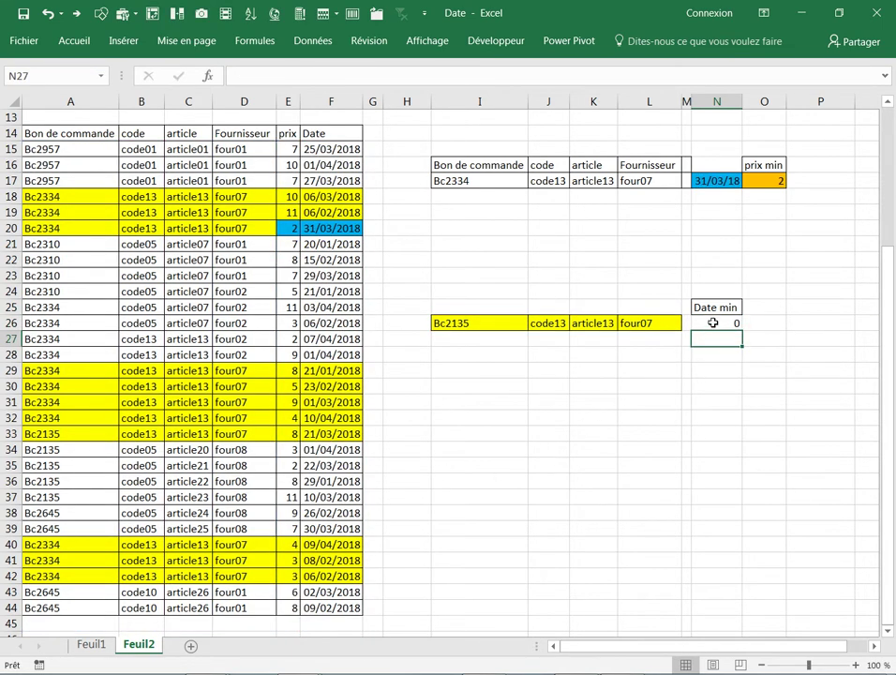
left_click(713, 323)
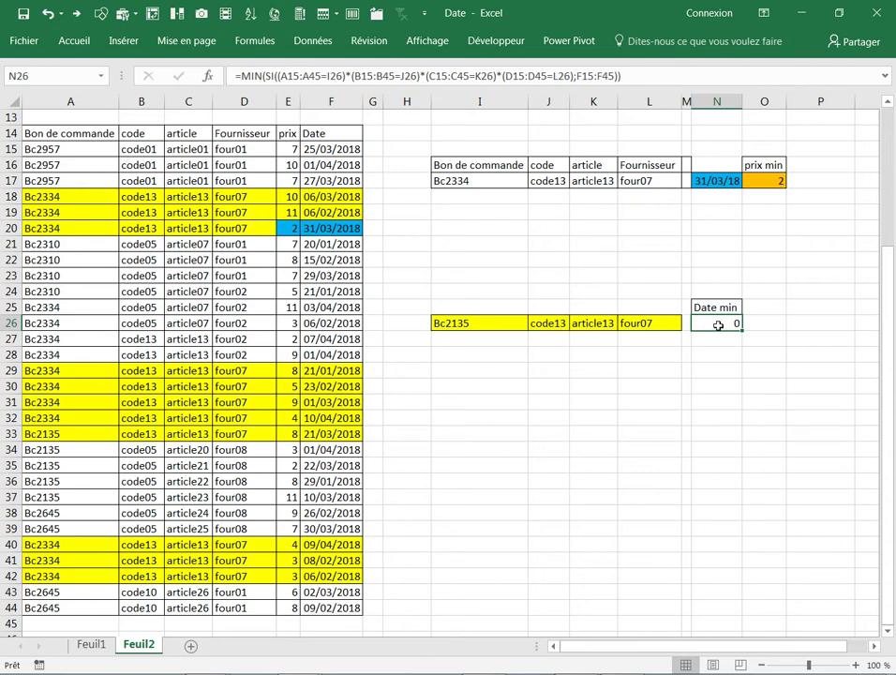
double_click(711, 322)
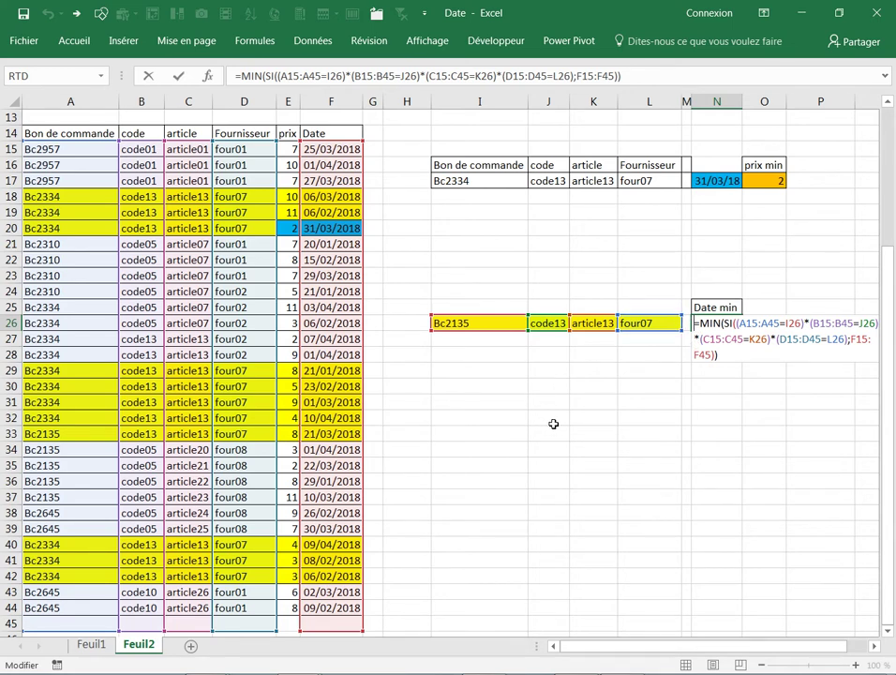
key("ctrl+shift+Return")
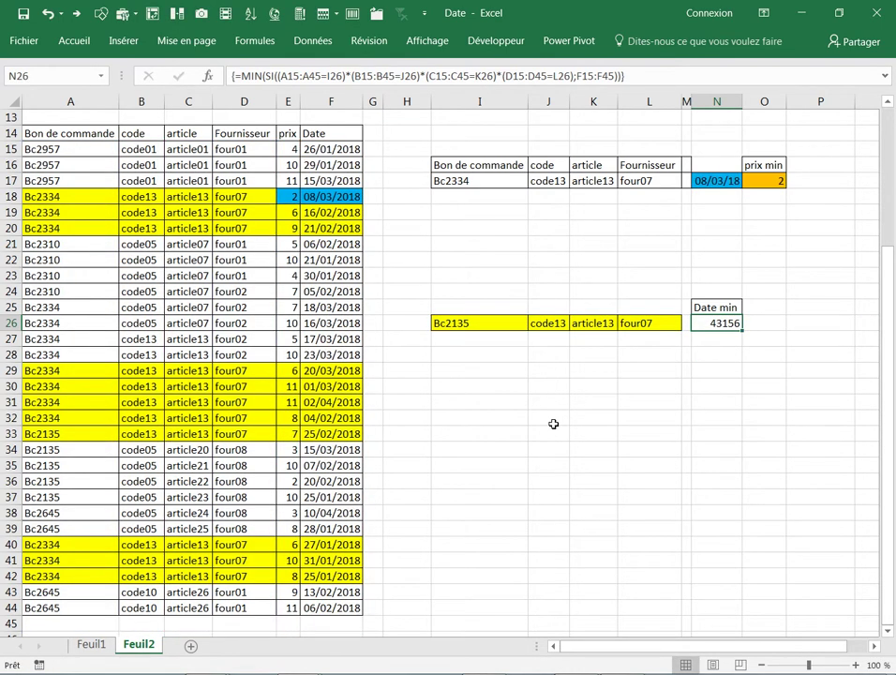
- Copy F24's date format onto N26 and widen column N to show 26/02/2018
left_click(339, 292)
right_click(339, 293)
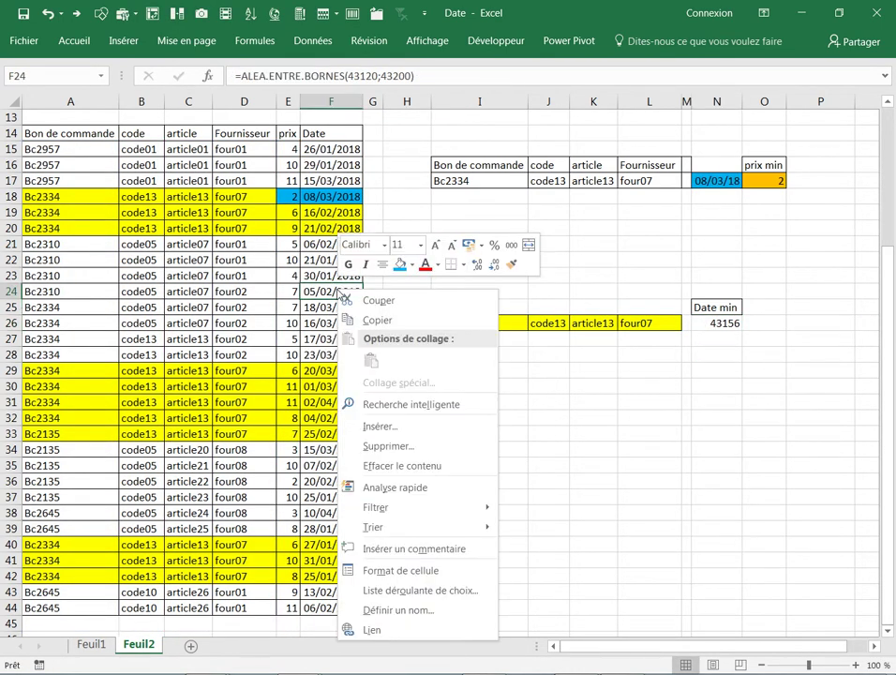
left_click(510, 263)
left_click(717, 323)
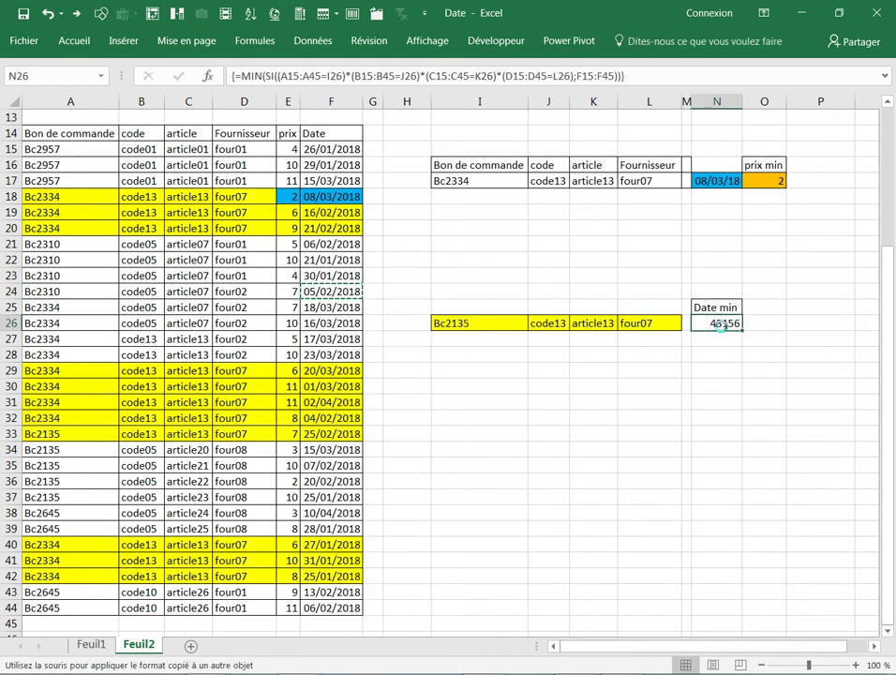
left_click_drag(742, 104, 757, 104)
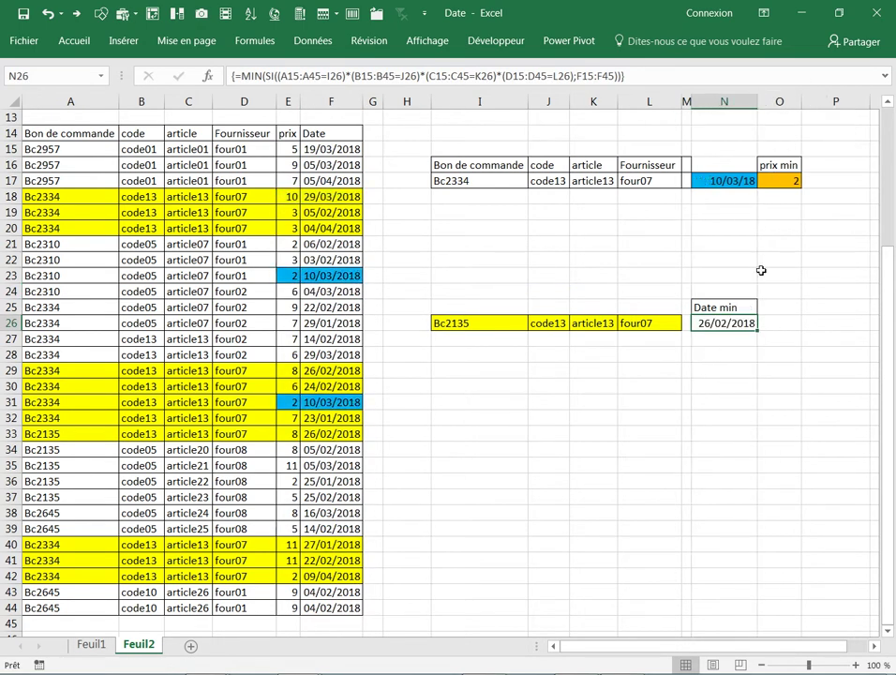
- Copy row 36's Bc2135, code05, article22, four08 details into I26:L26
left_click(466, 324)
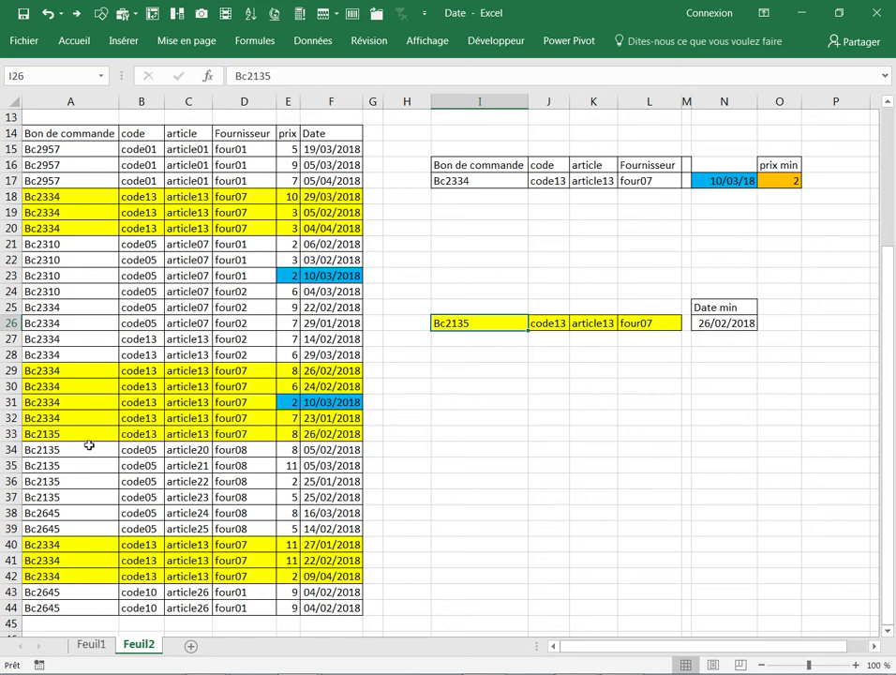
left_click(91, 480)
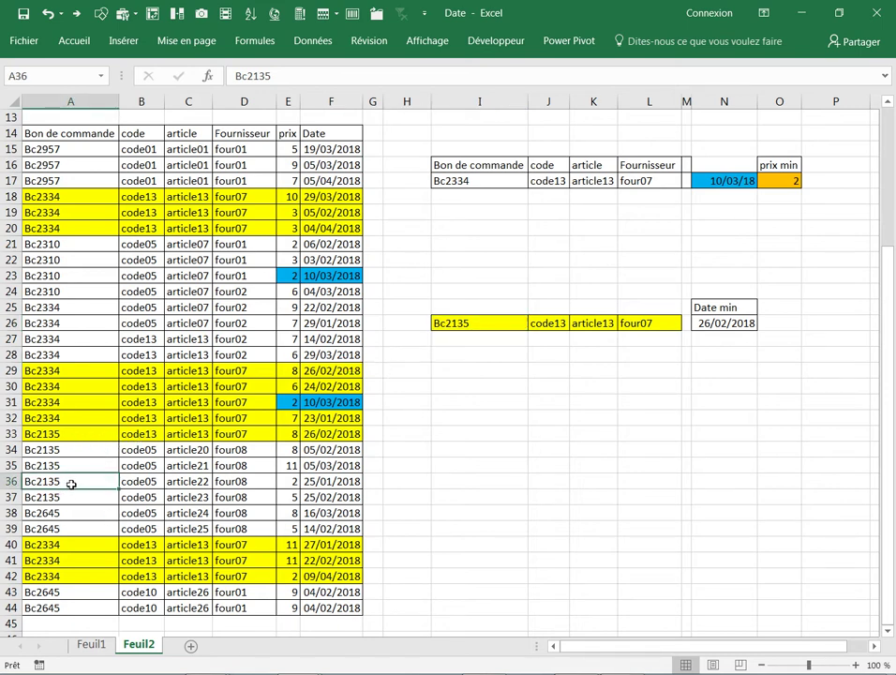
left_click_drag(70, 480, 227, 479)
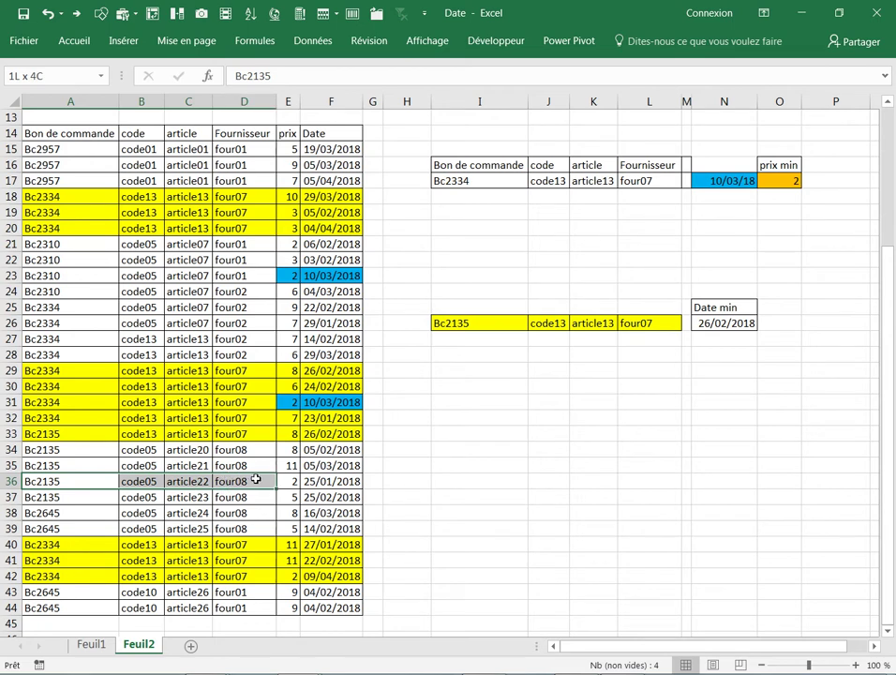
key("ctrl+c")
left_click(469, 323)
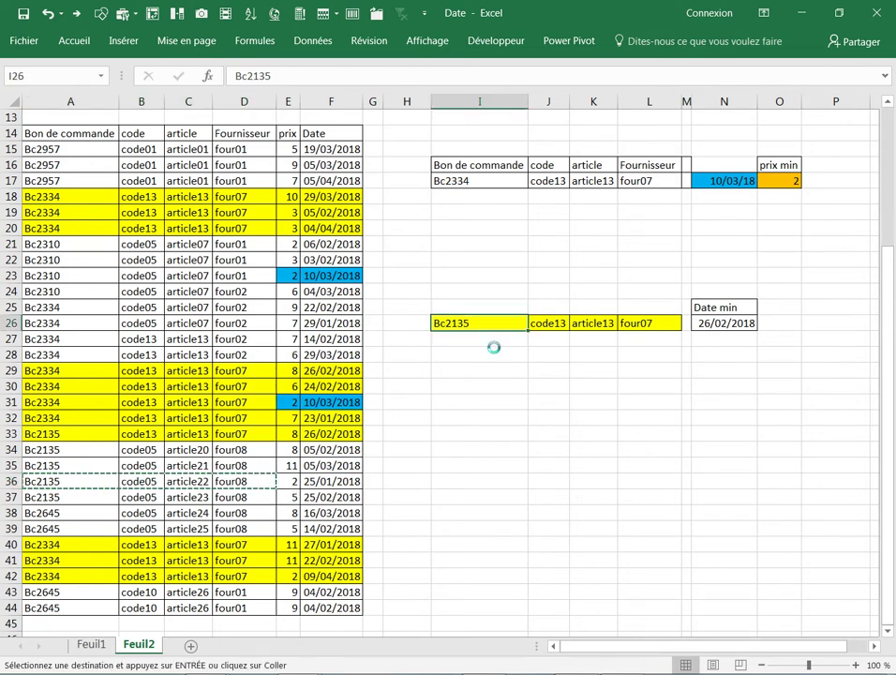
key("ctrl+v")
left_click(580, 432)
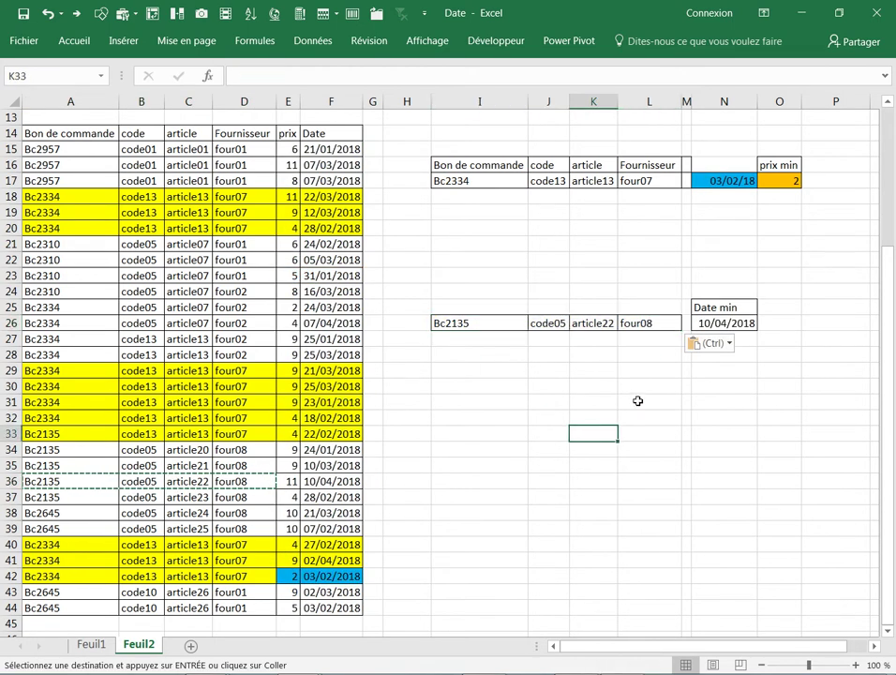
- Paste those details over rows 36–38, fill rows 36–39 yellow, and recalculate to Date min 21/01/2018
left_click(335, 486)
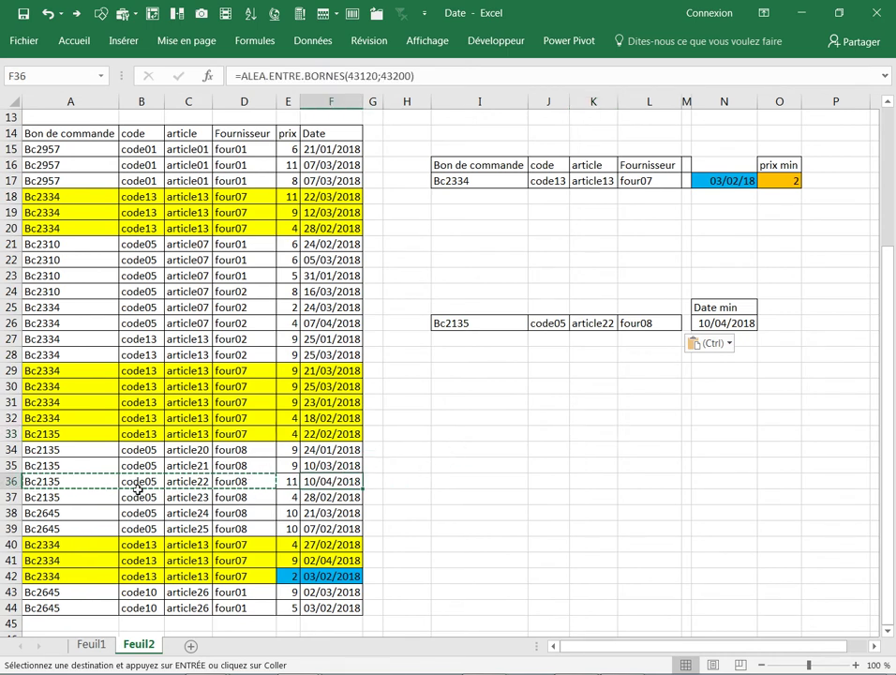
left_click_drag(47, 481, 254, 527)
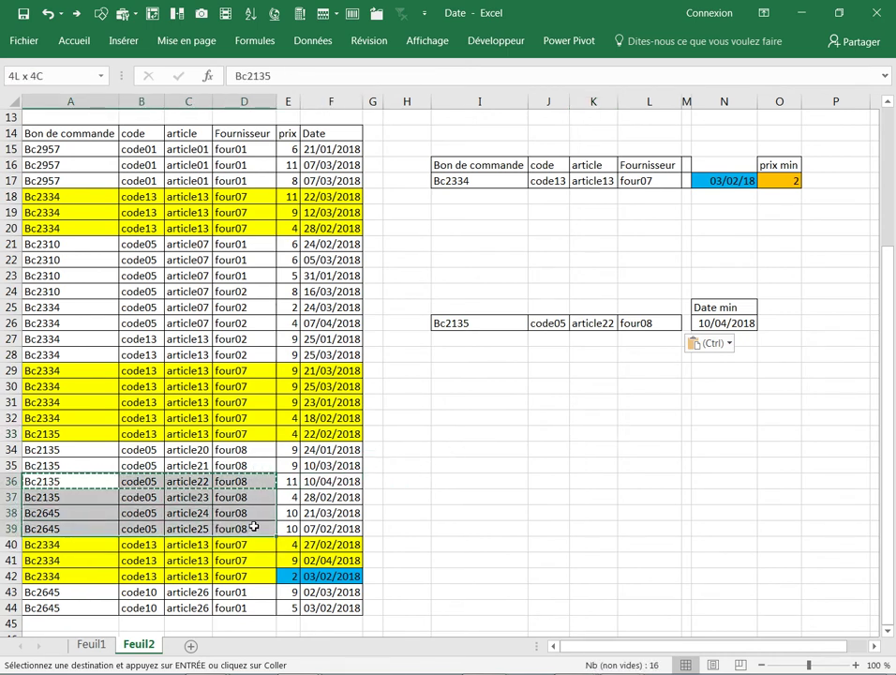
key("Return")
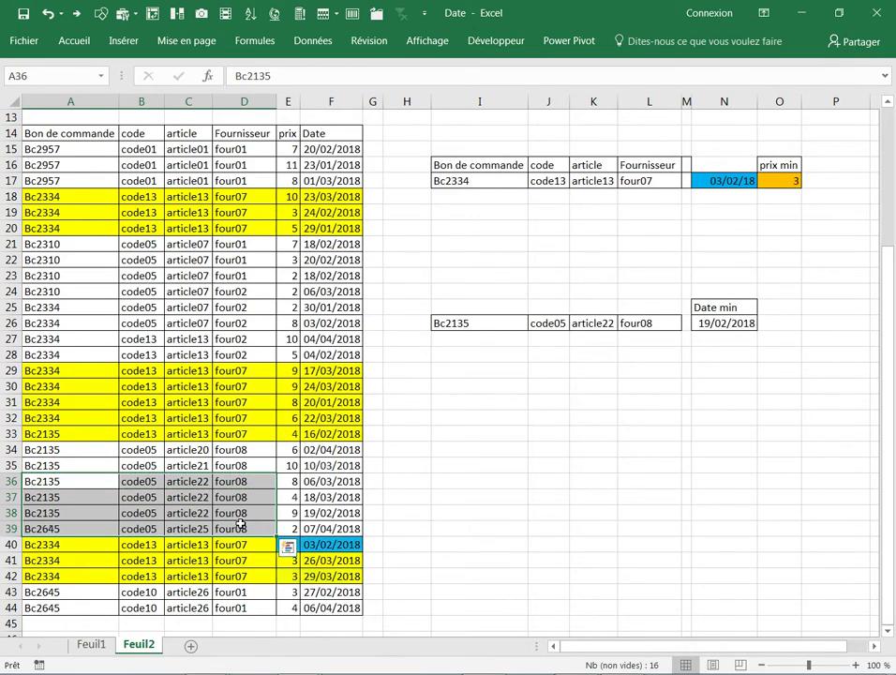
right_click(248, 507)
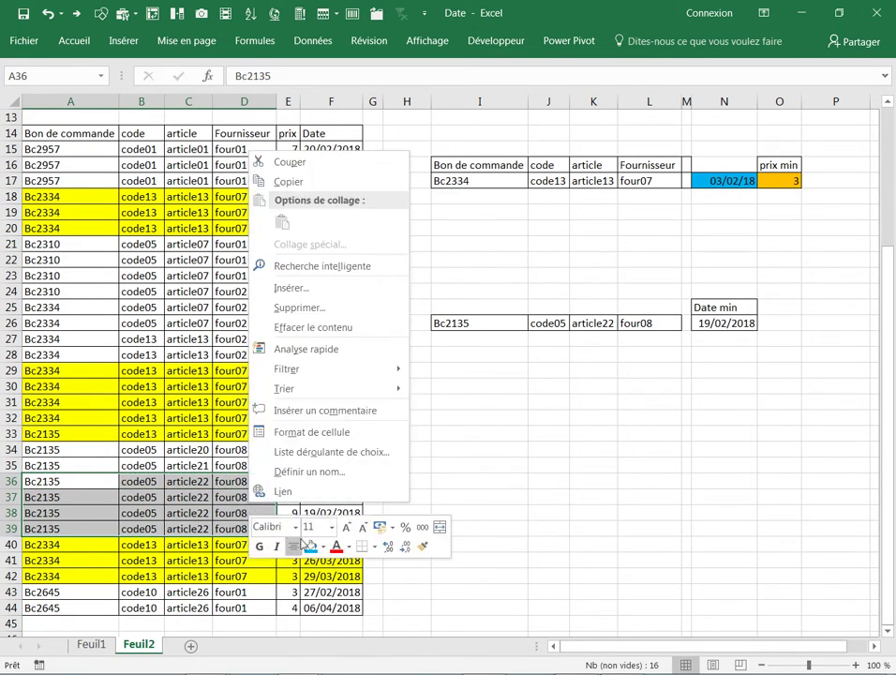
left_click(323, 546)
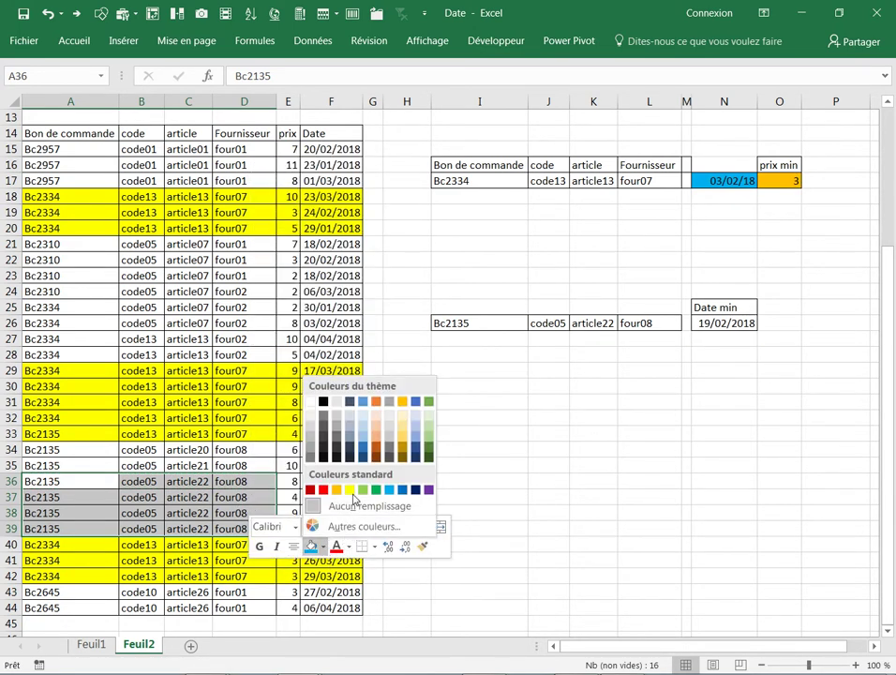
left_click(351, 491)
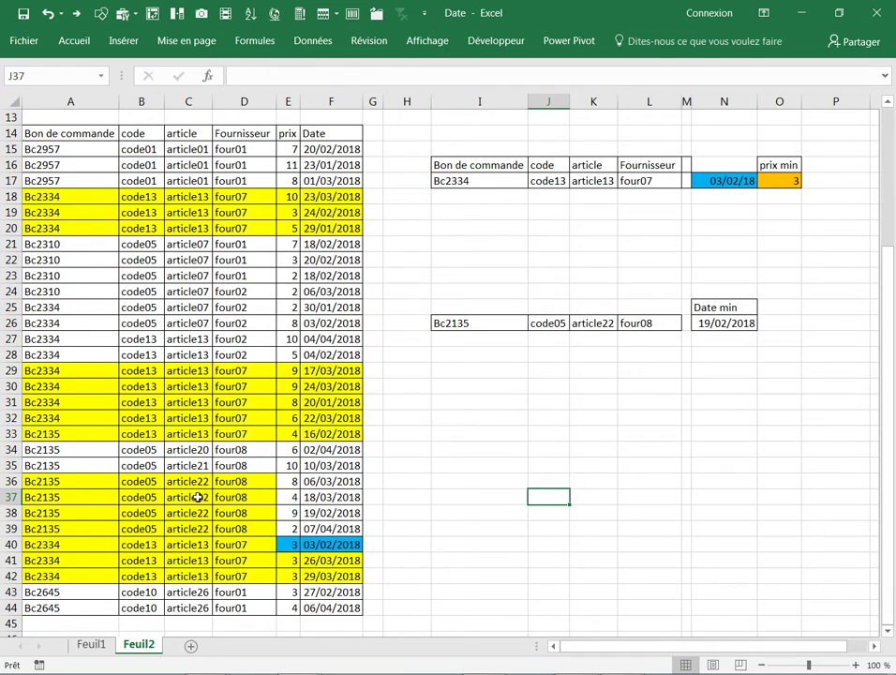
left_click(330, 530)
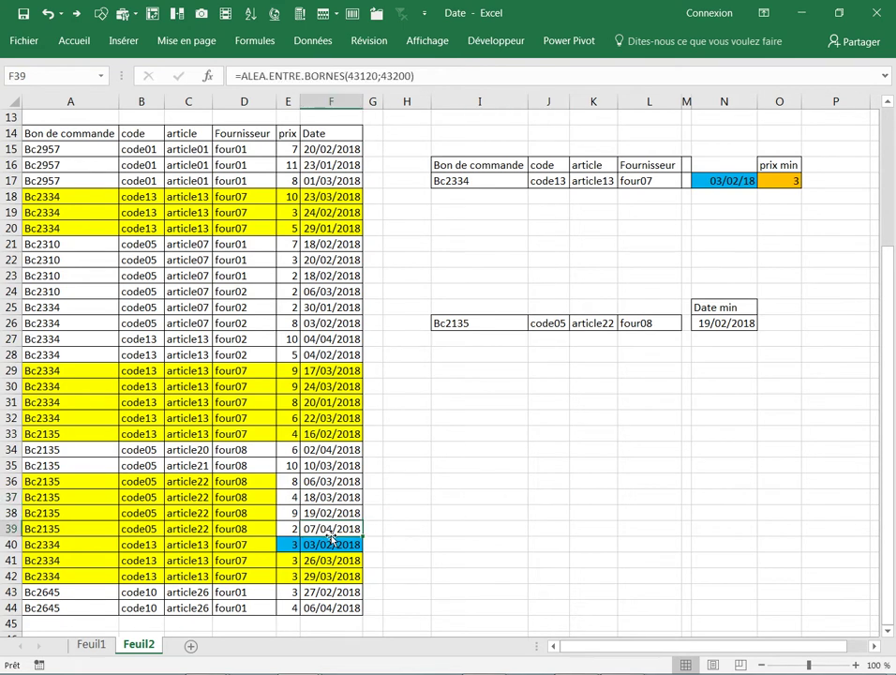
left_click(523, 530)
key("F9")
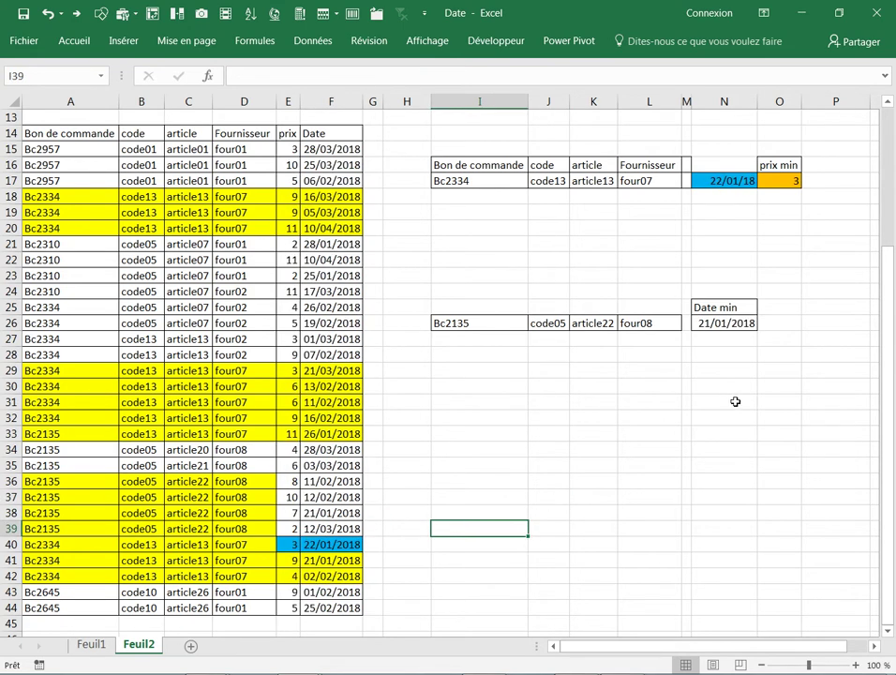
- Copy the Date min heading to N16 and the prix min heading to O25
key("F9")
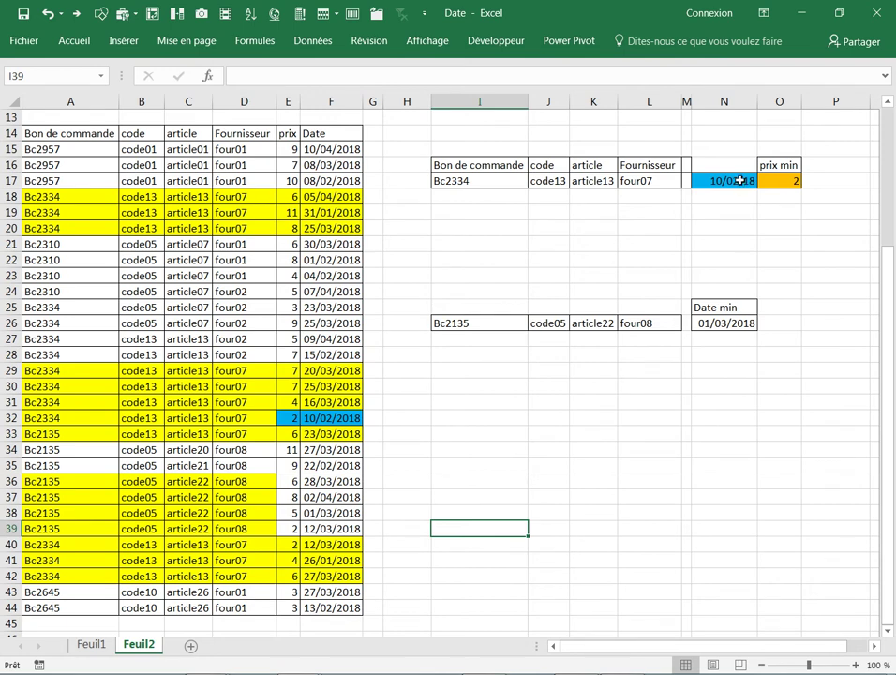
left_click(709, 308)
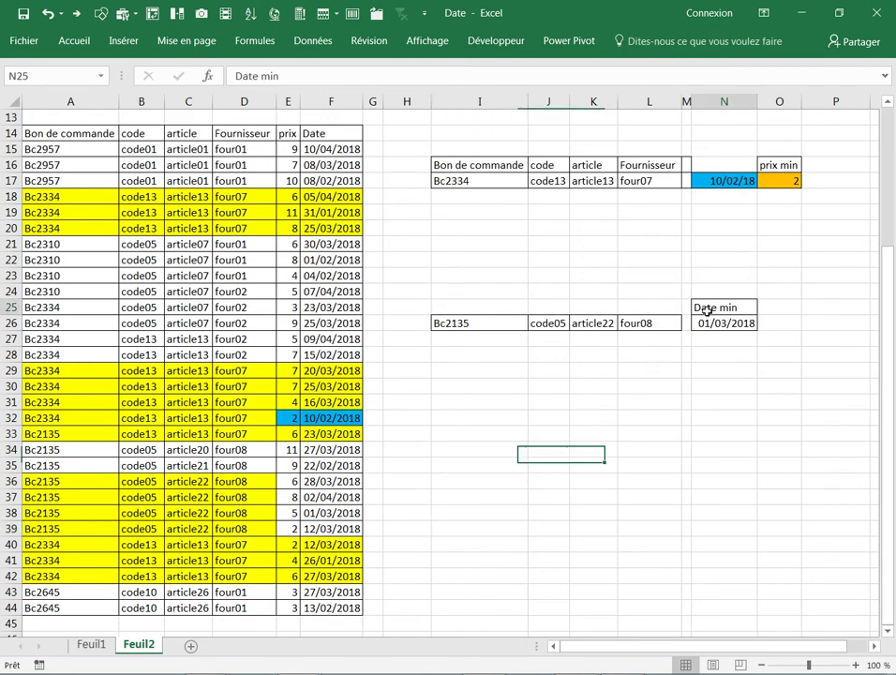
key("ctrl+c")
left_click(728, 167)
key("ctrl+v")
left_click(686, 449)
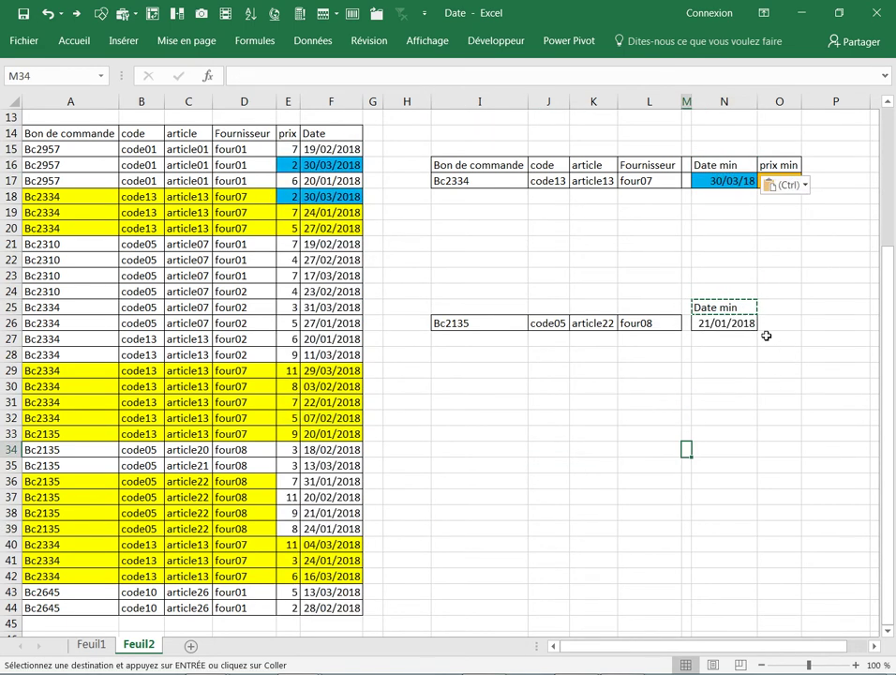
left_click(772, 324)
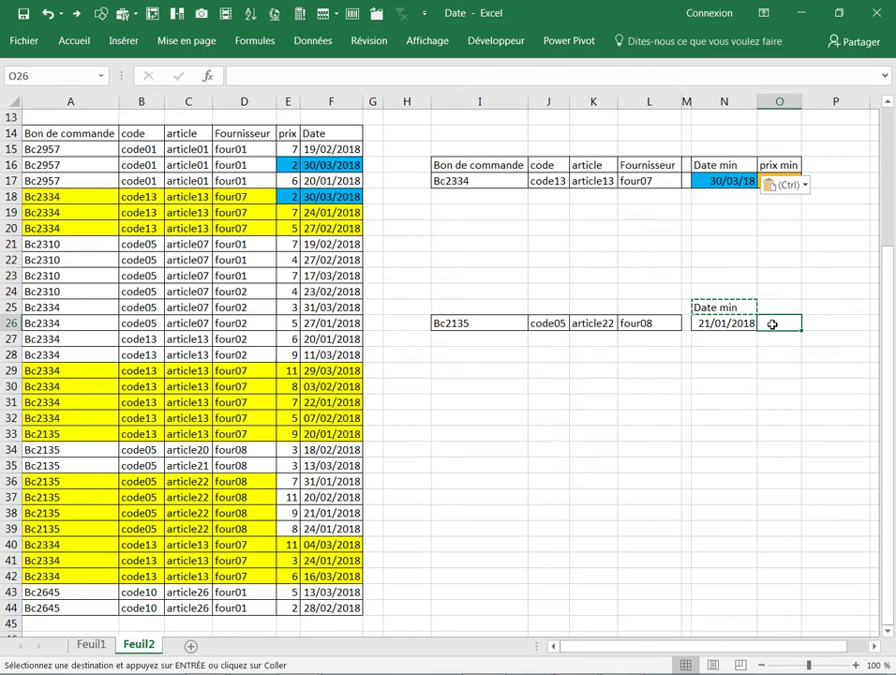
left_click(777, 166)
key("ctrl+c")
left_click(779, 307)
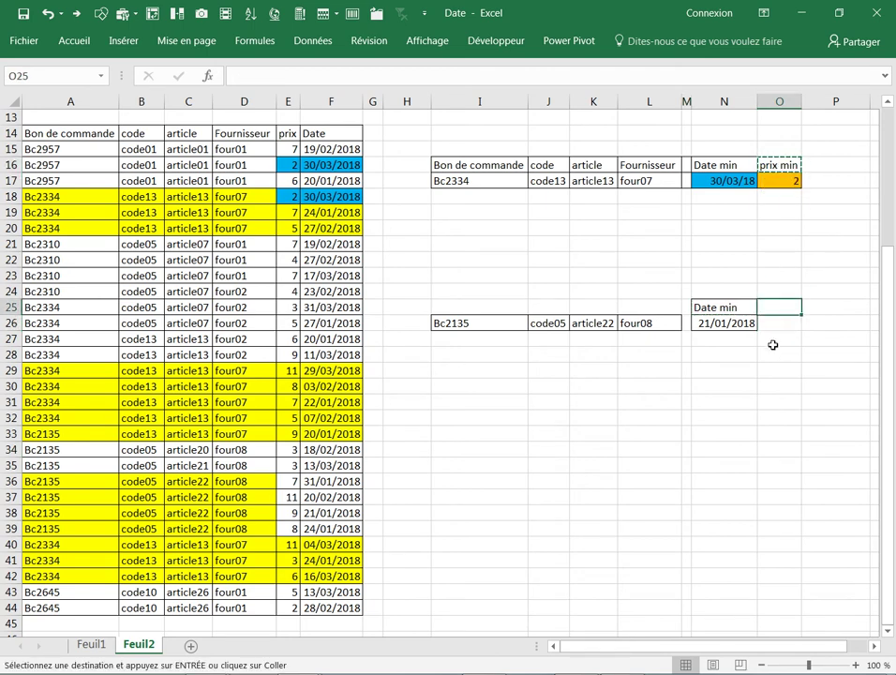
key("ctrl+v")
- Copy the row 17 criteria into I32:L32 as a third lookup row (Bc2334, code13, article13, four07)
left_click(764, 356)
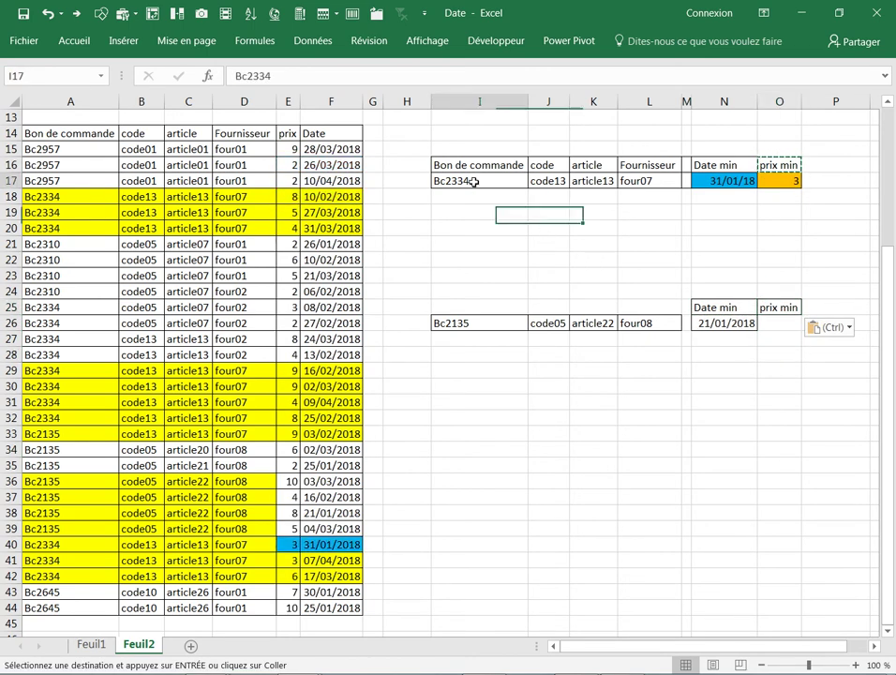
left_click_drag(472, 181, 656, 177)
key("ctrl+c")
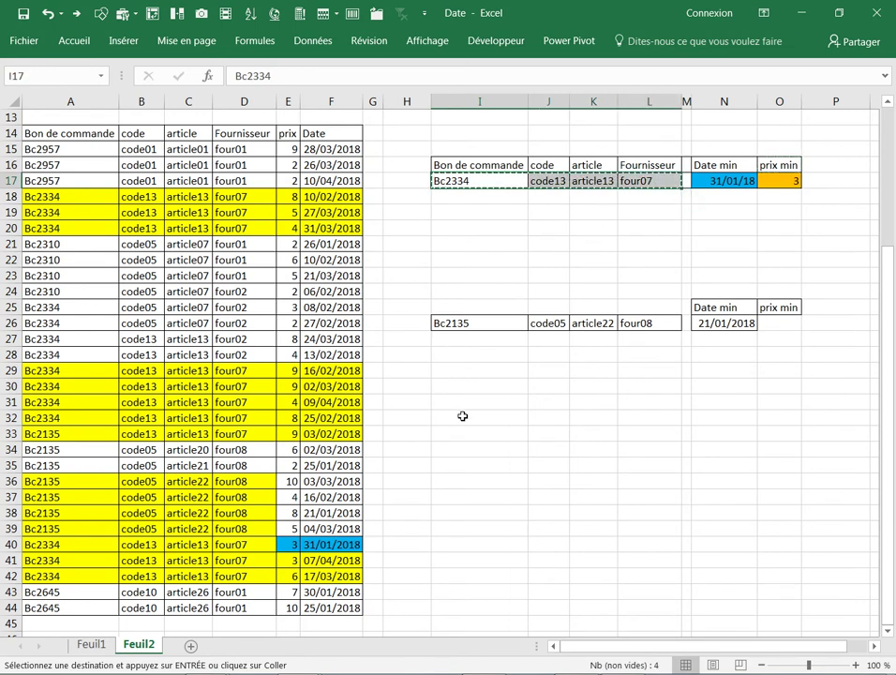
left_click(462, 416)
key("ctrl+v")
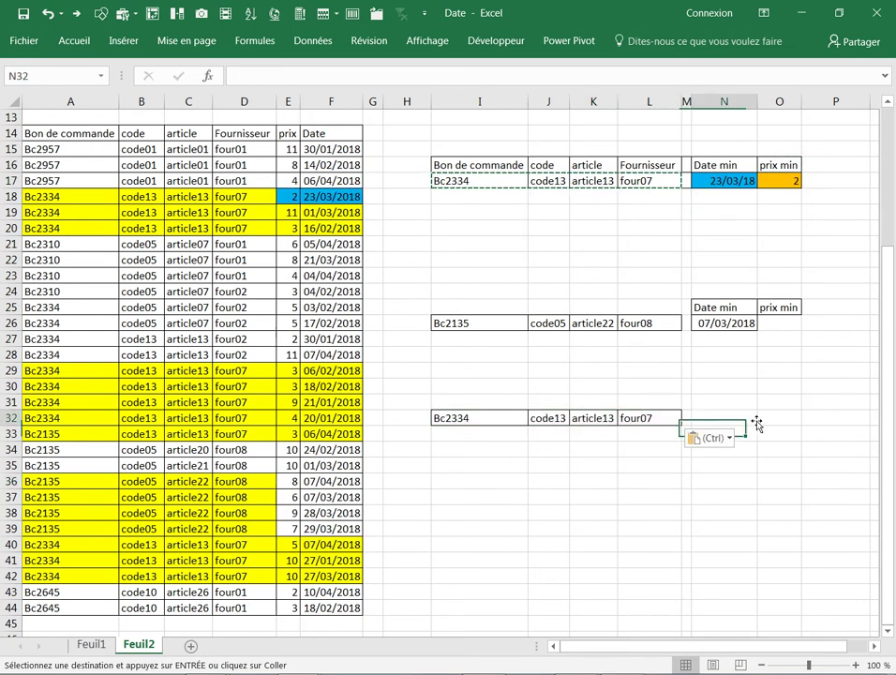
left_click(767, 420)
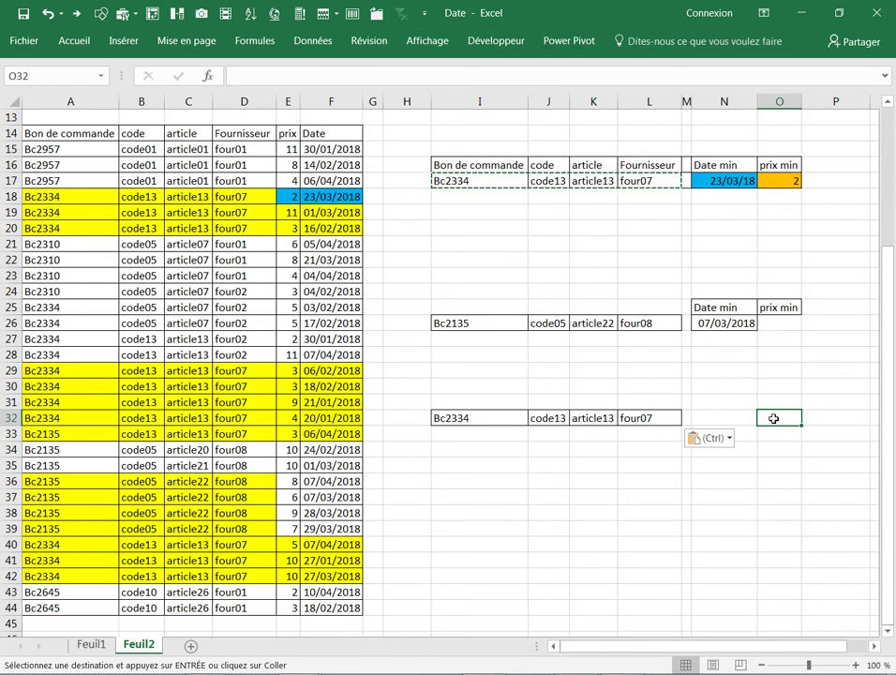
- Start O32's =min(si( formula with conditions A15:A45=I32 and B15:B45=J32
type("=")
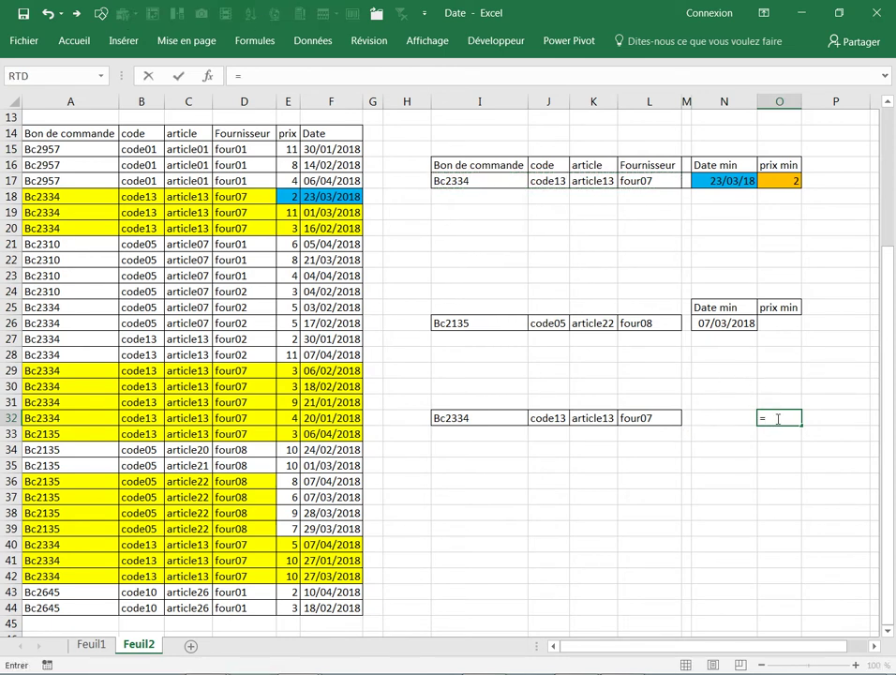
type("min(")
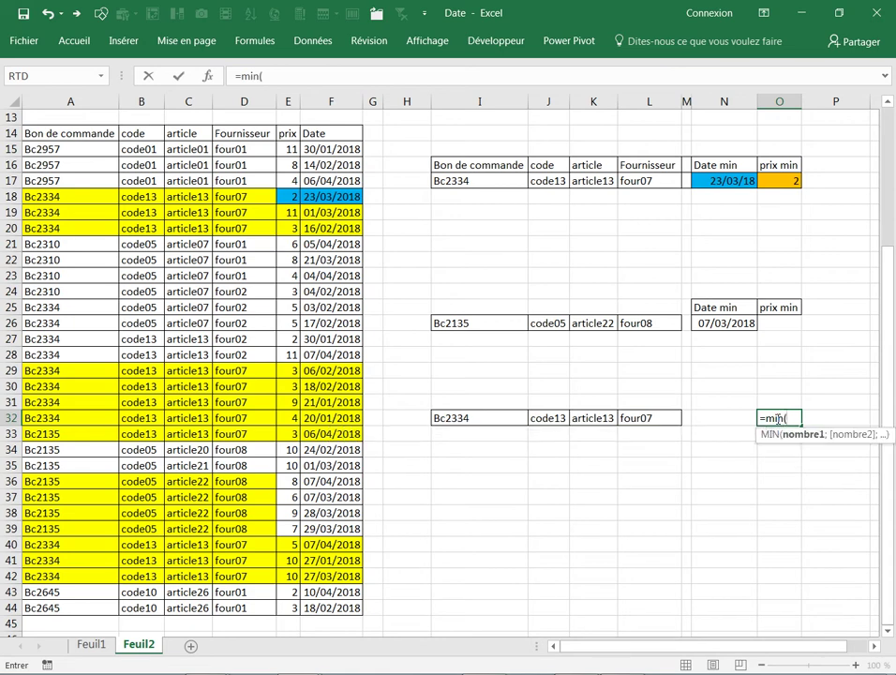
type("s")
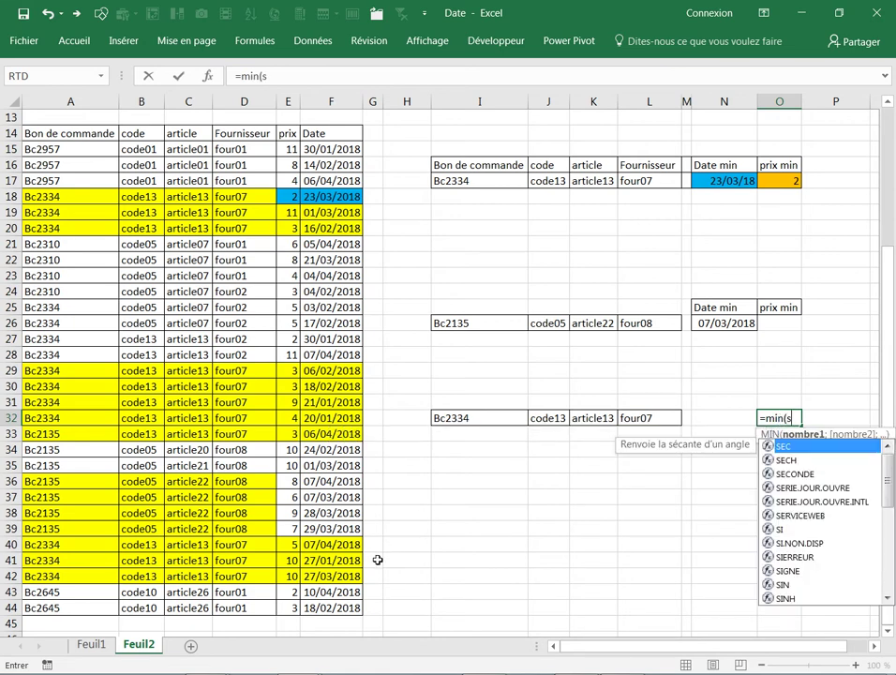
type("i((")
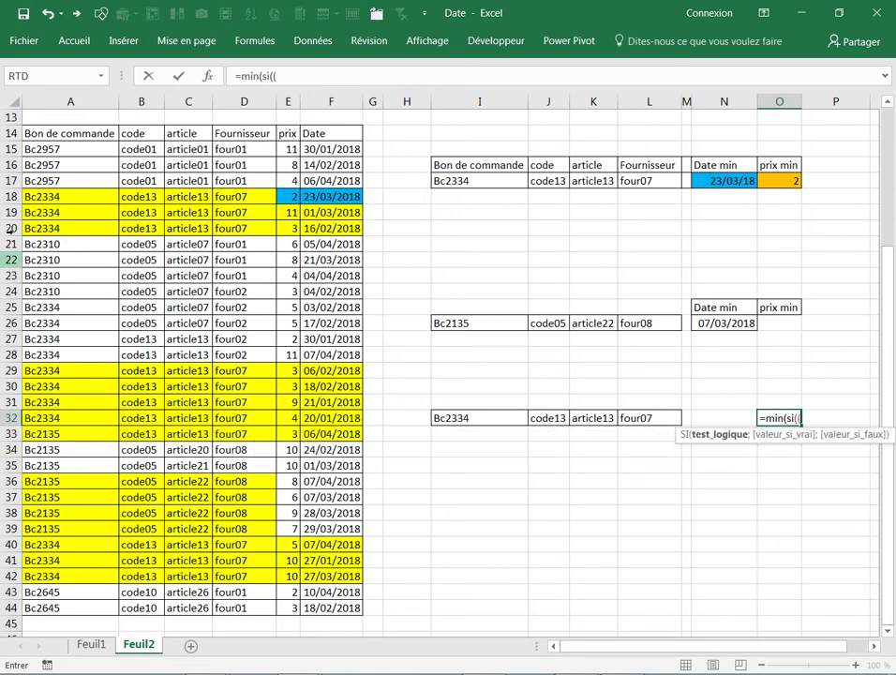
left_click(39, 148)
left_click_drag(62, 618, 62, 621)
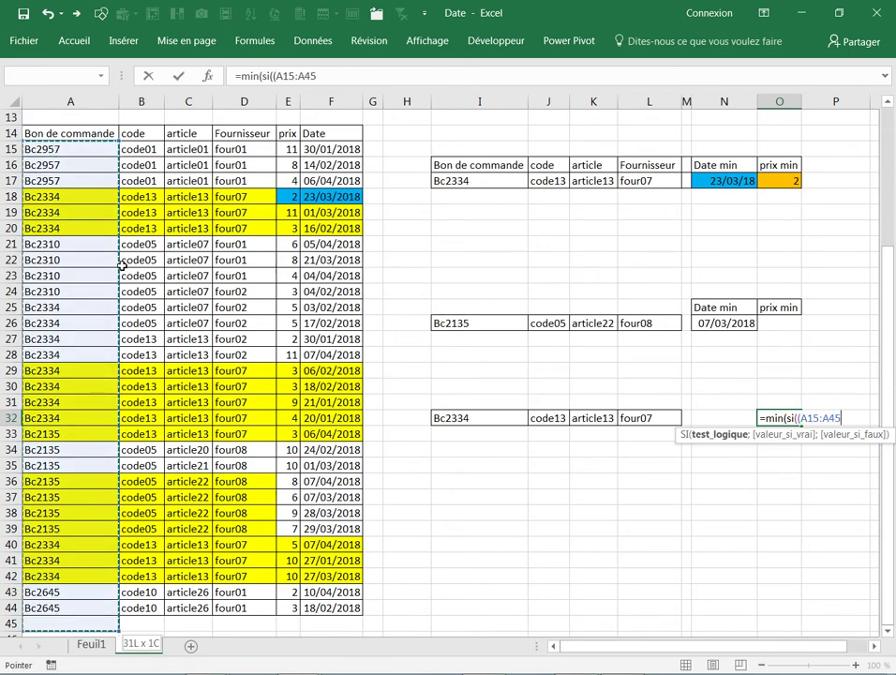
type("=")
left_click(487, 417)
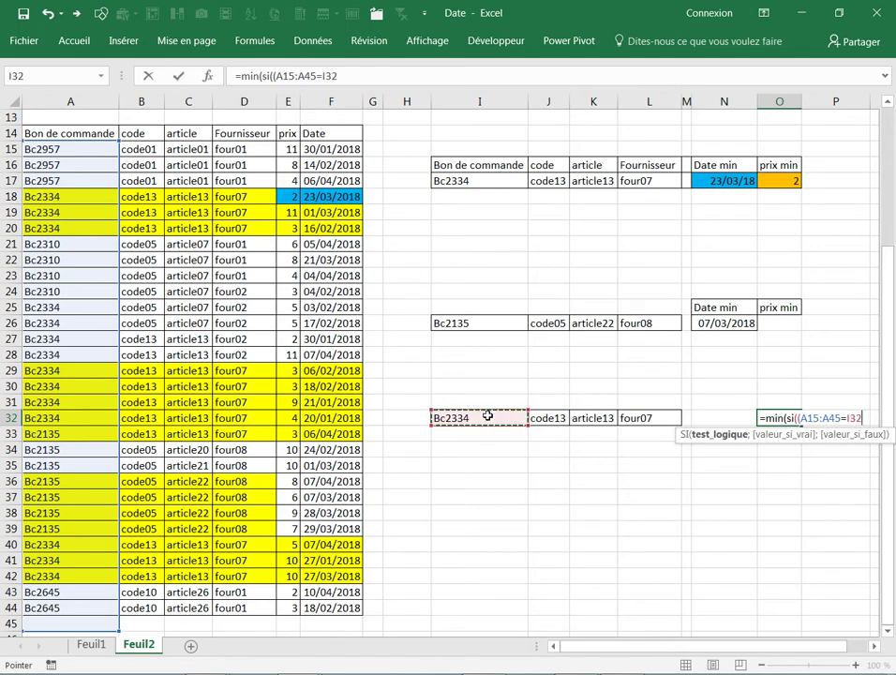
type(")*(")
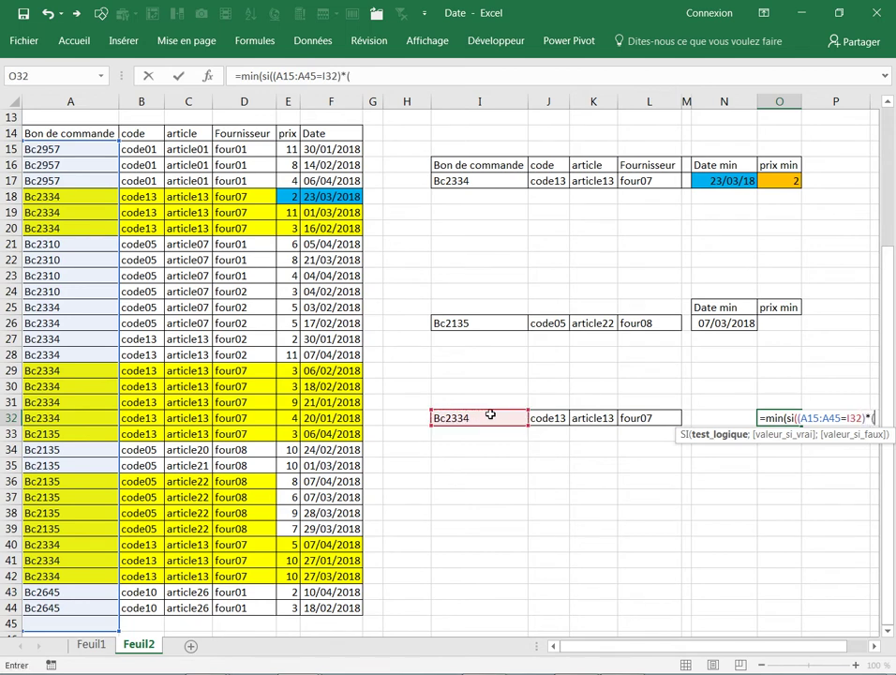
left_click(131, 150)
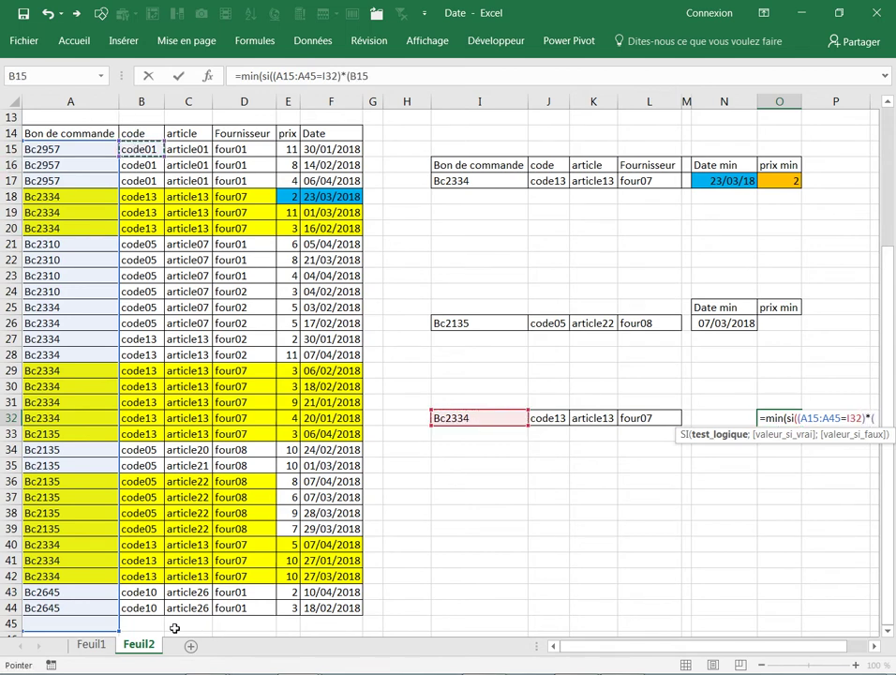
left_click_drag(147, 621, 147, 622)
type("=")
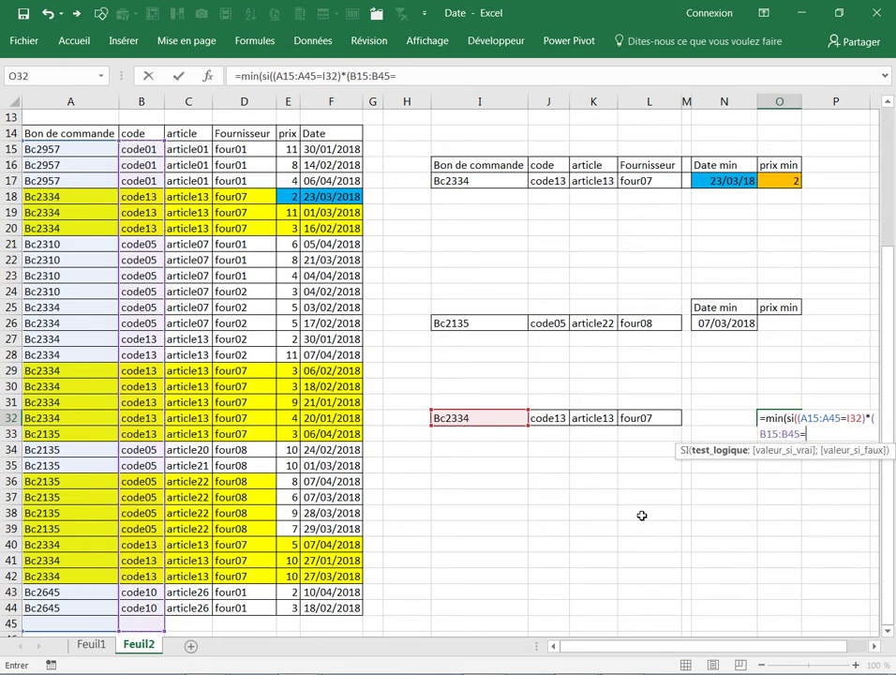
left_click(550, 422)
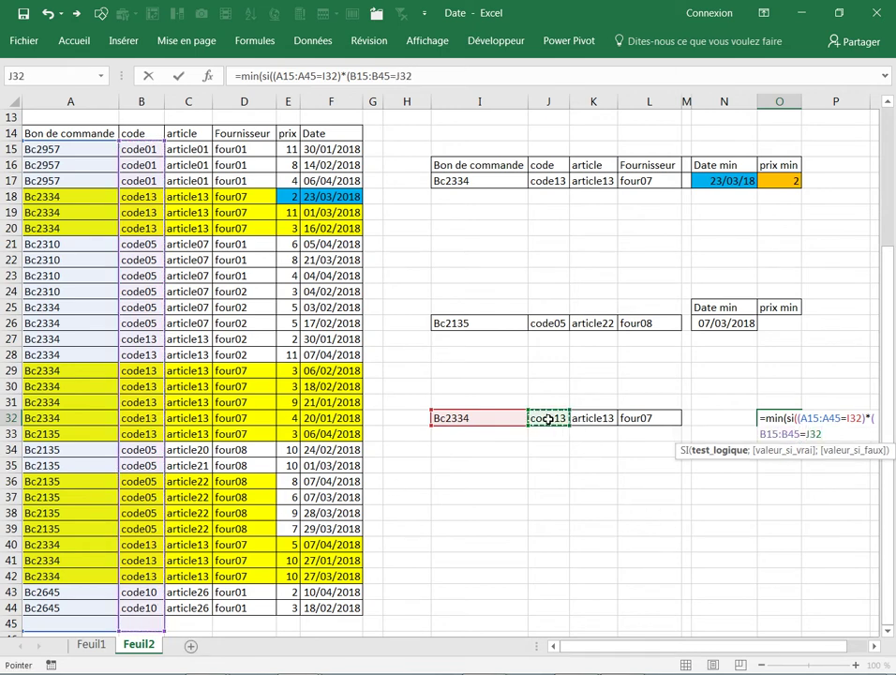
type(")*(")
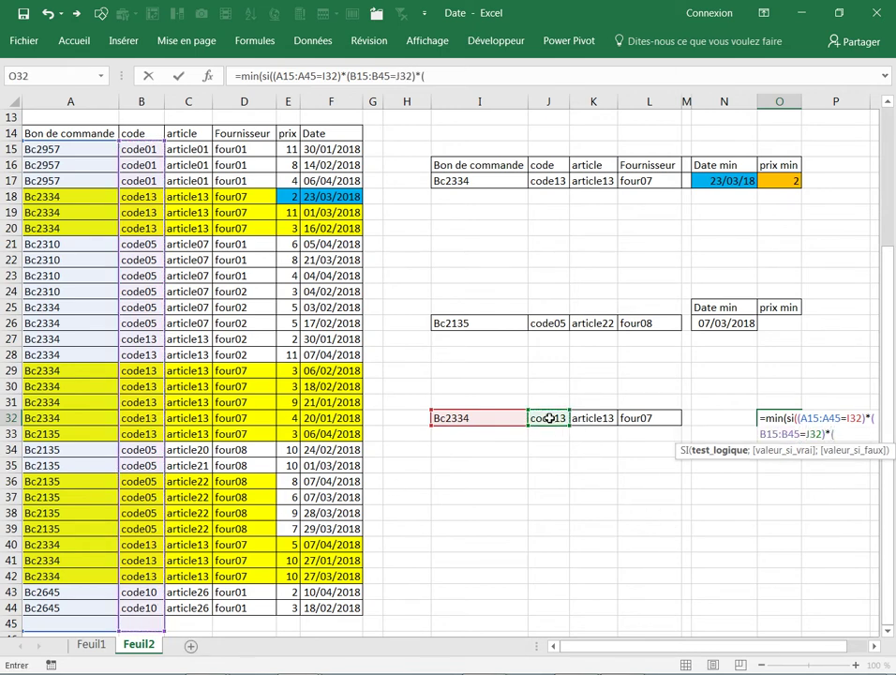
- Add conditions C15:C45=K32 and D15:D45=L32, then E15:E45 as the prices to minimise
left_click_drag(186, 147, 180, 623)
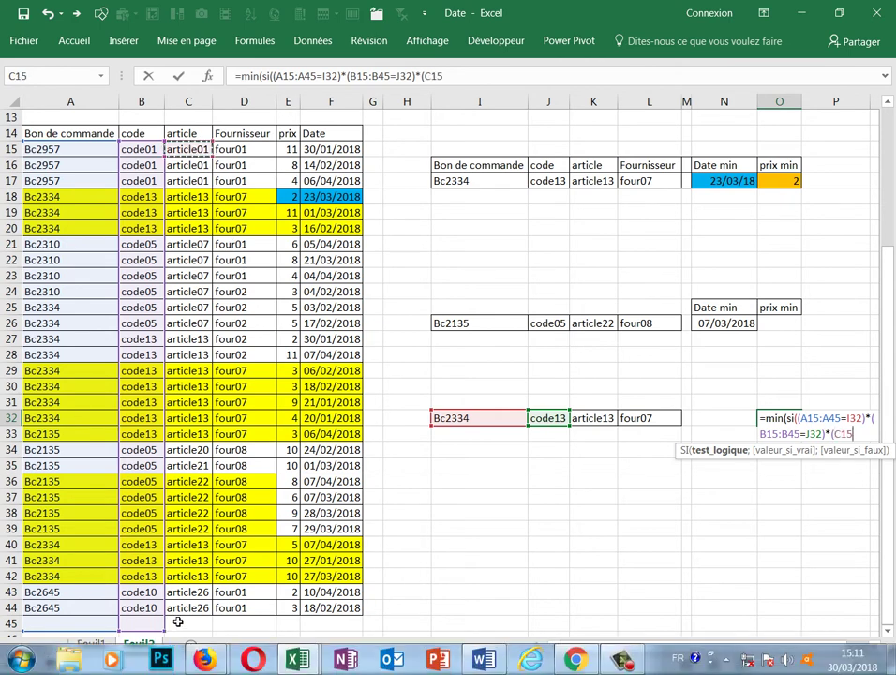
type(":C45=")
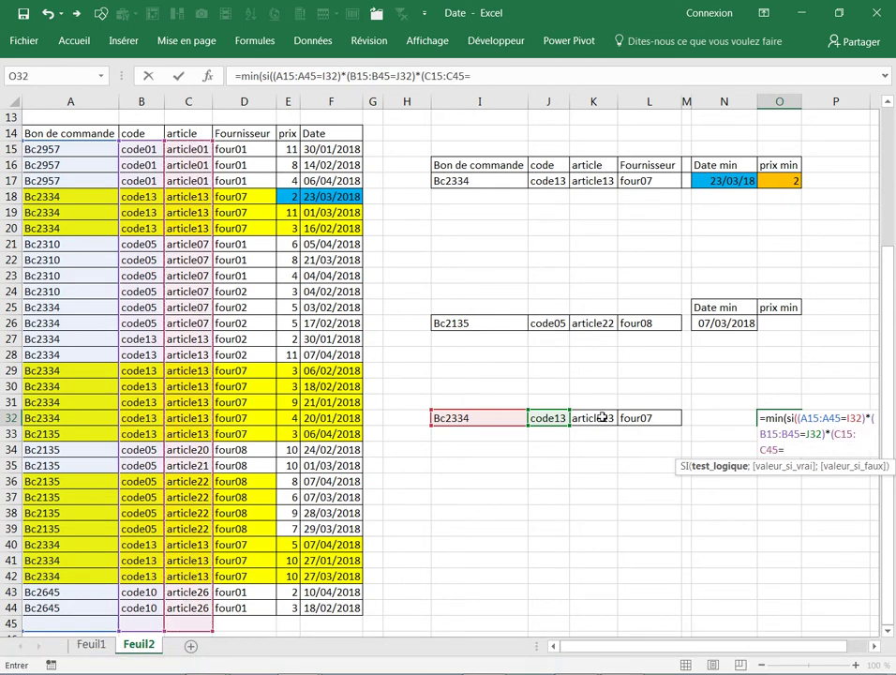
left_click(597, 417)
type(")*(")
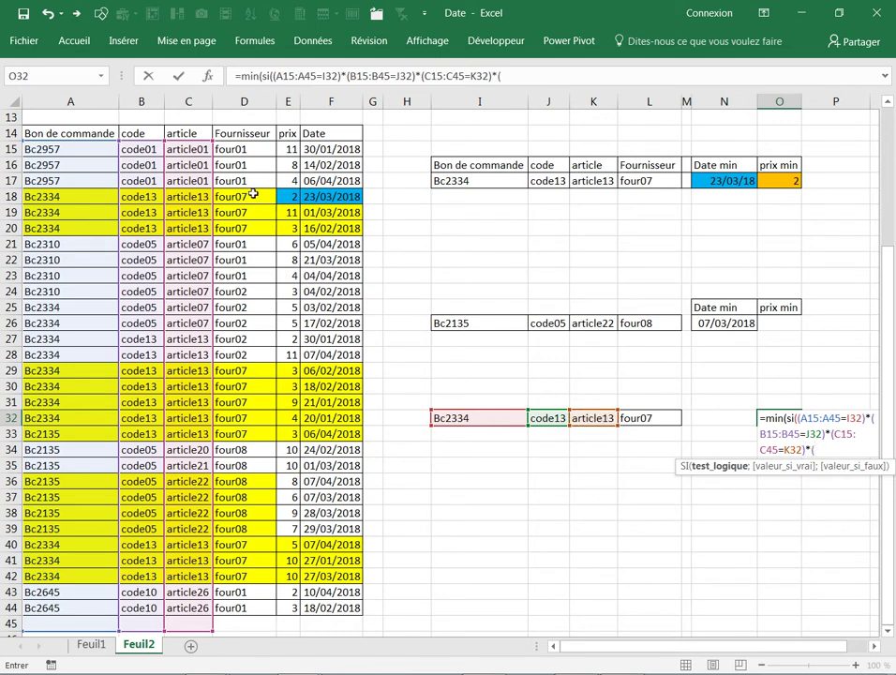
left_click_drag(241, 152, 251, 600)
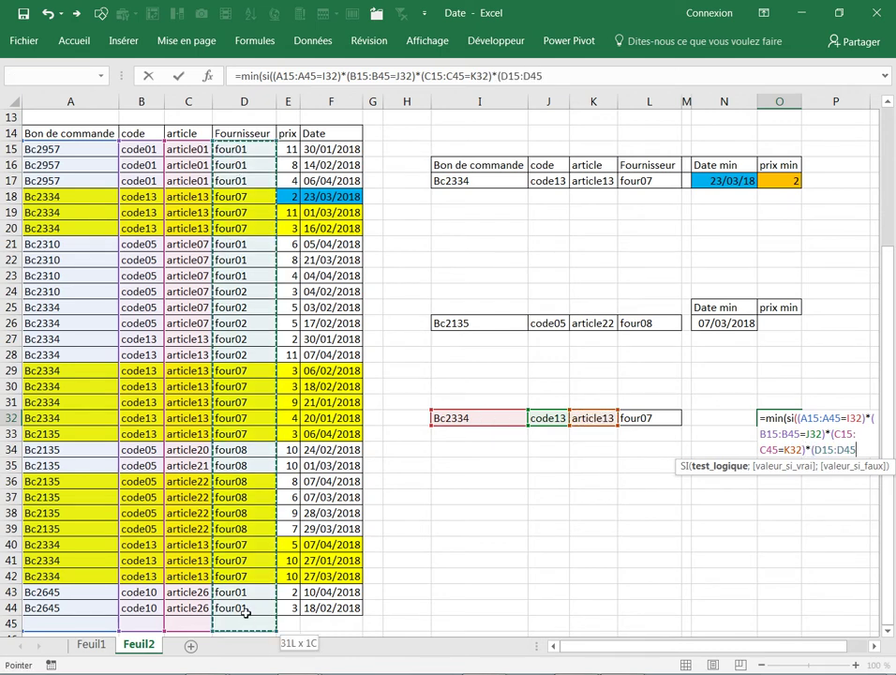
type("=")
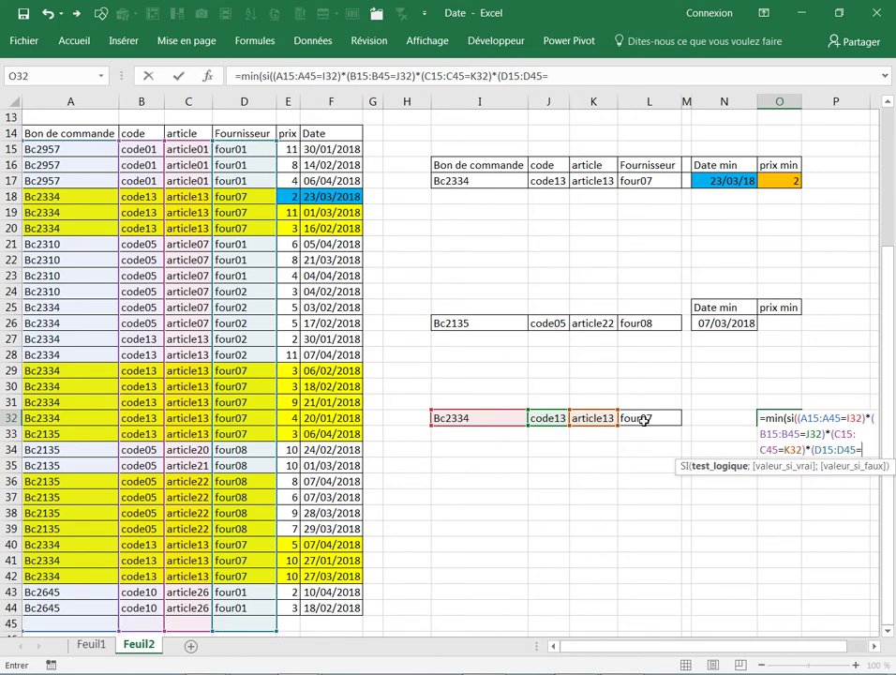
left_click(644, 419)
type(")")
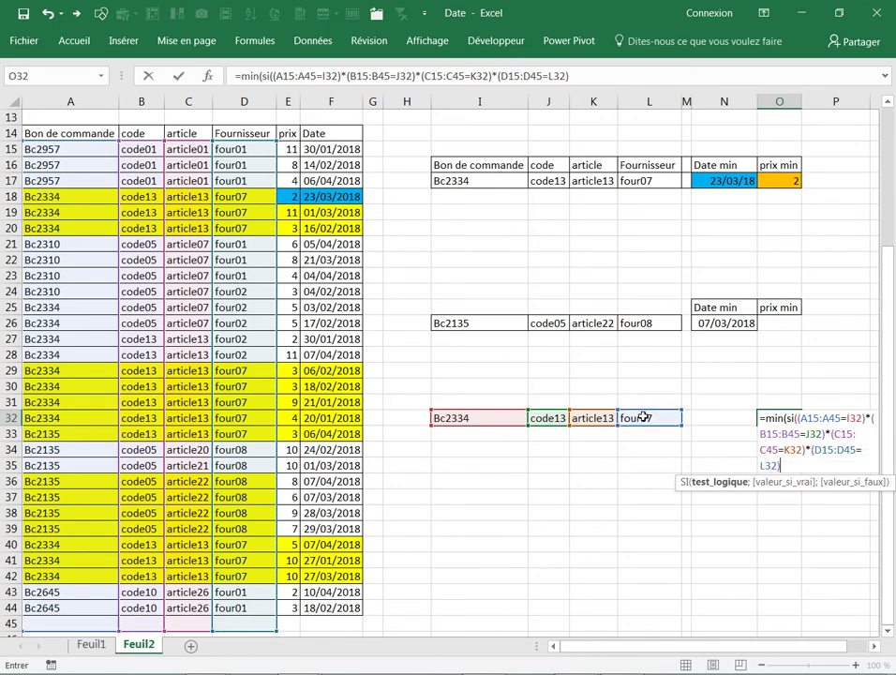
type(";")
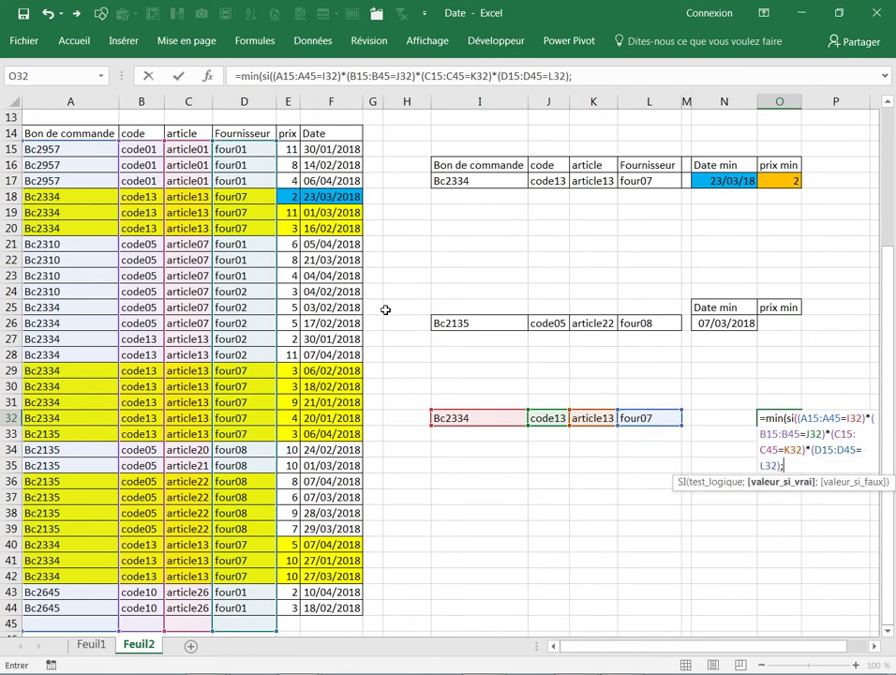
left_click(284, 153)
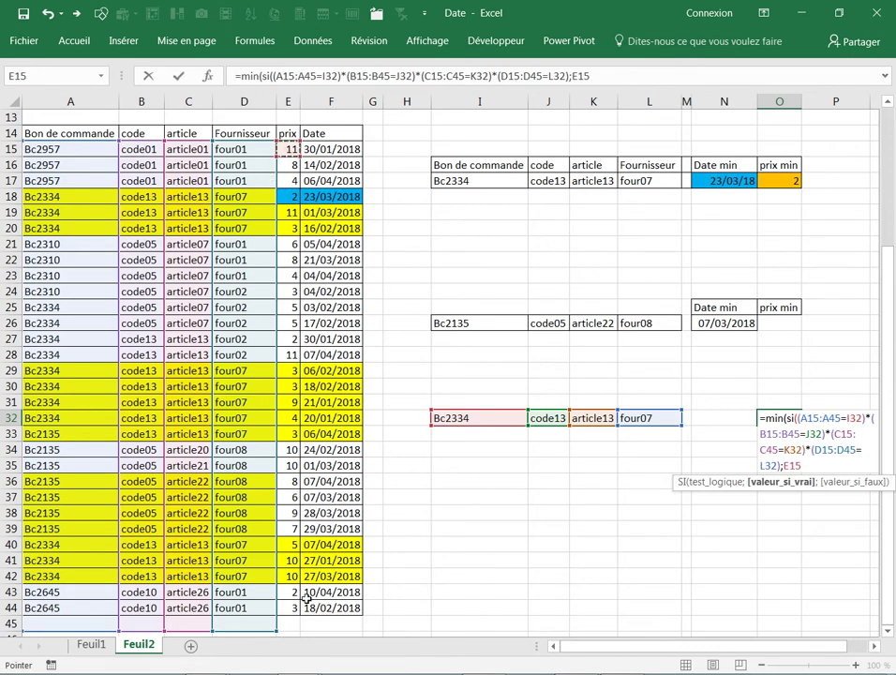
left_click_drag(287, 629, 319, 647)
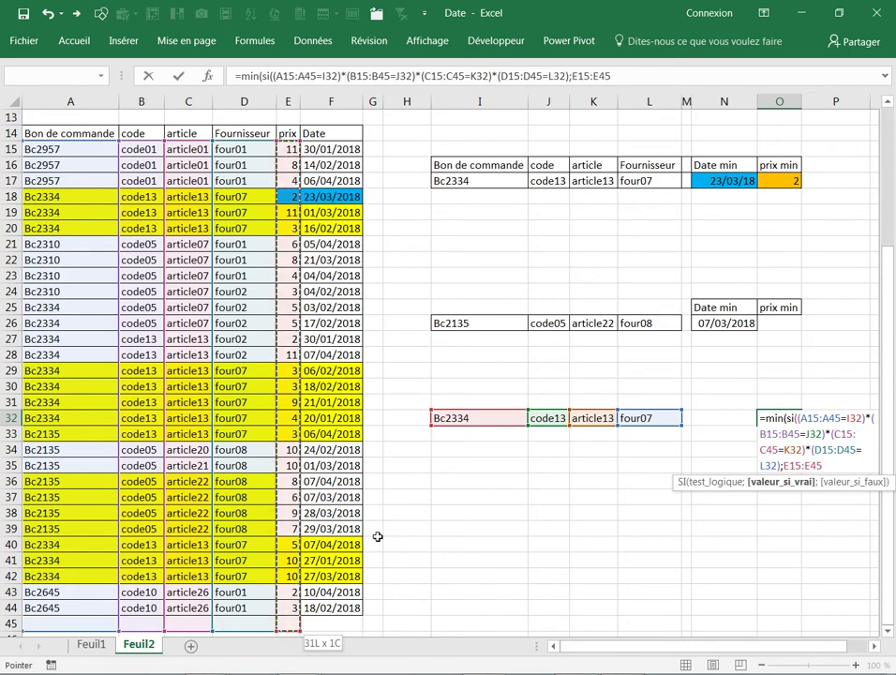
- Close O32's formula and commit it as an array formula with Ctrl+Shift+Enter
type("))")
key("Return")
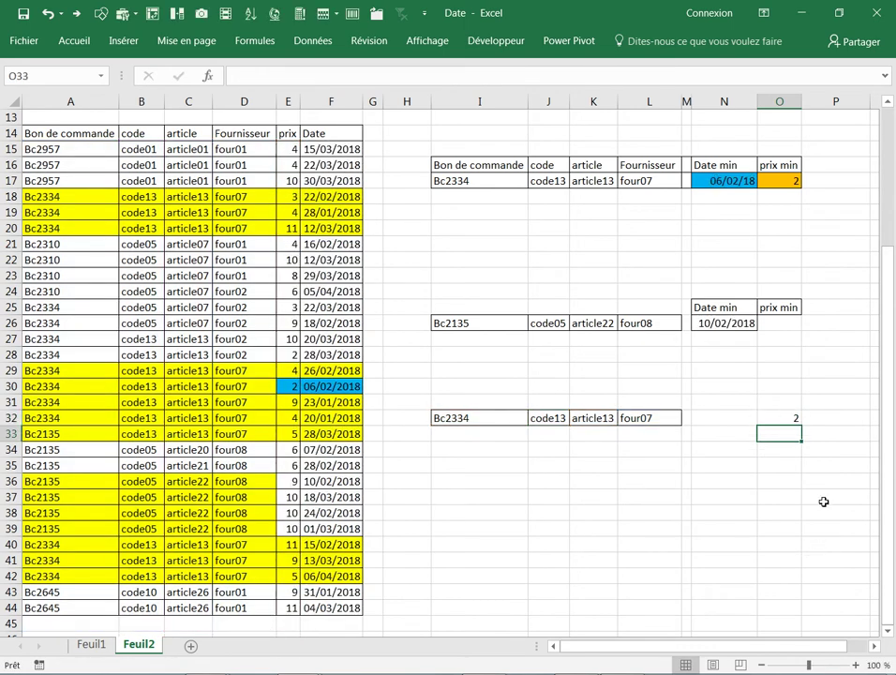
left_click(780, 416)
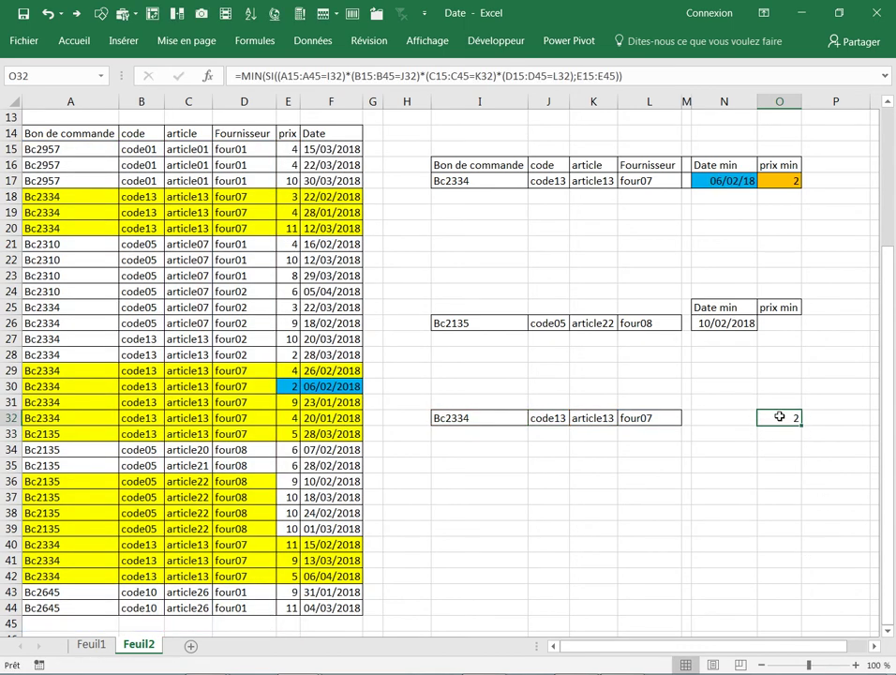
left_click(234, 75)
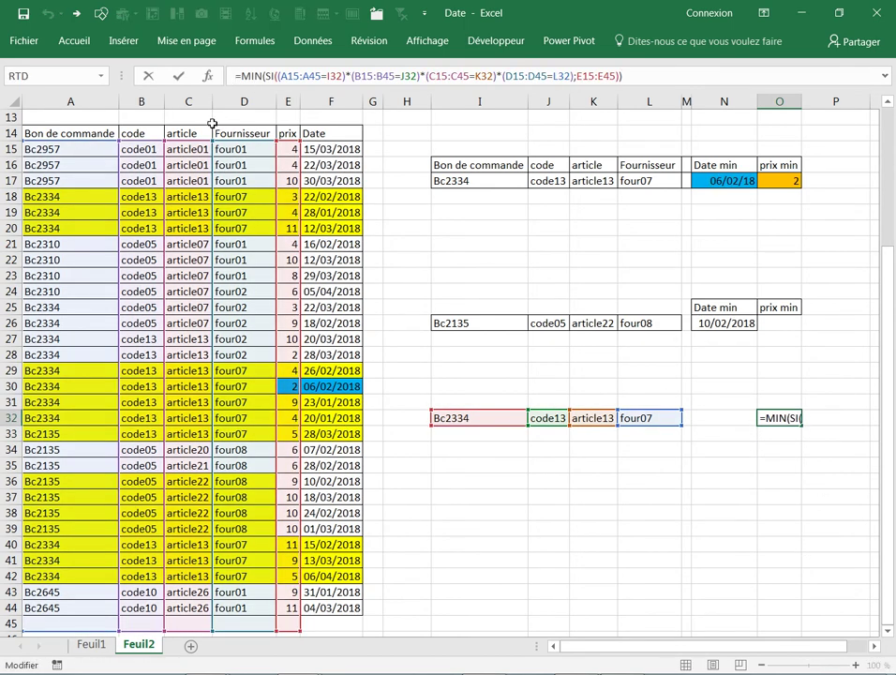
key("ctrl+shift+Return")
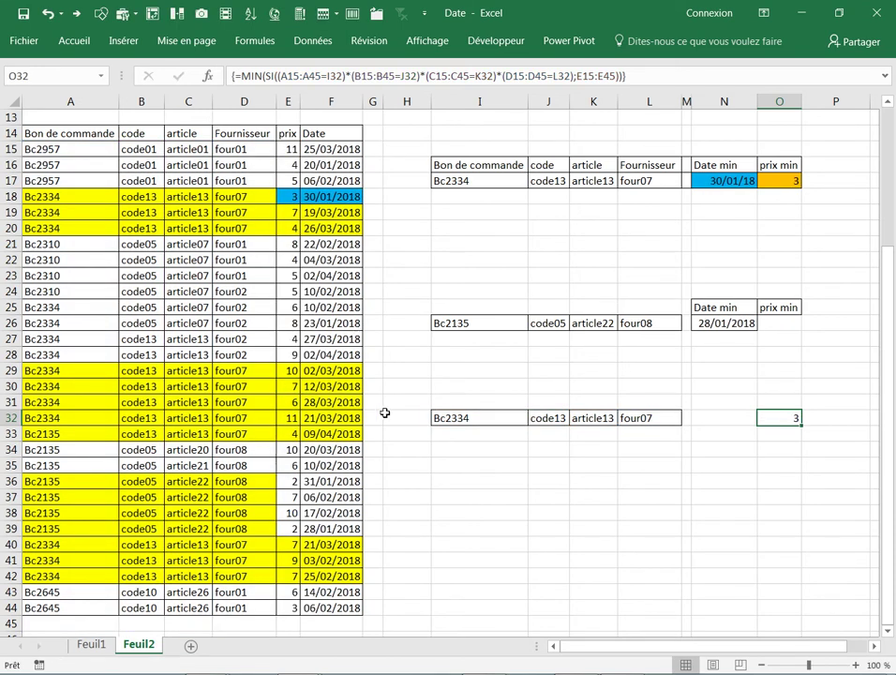
- Recalculate twice so O32 refreshes, now returning a lowest price of 4
left_click(634, 496)
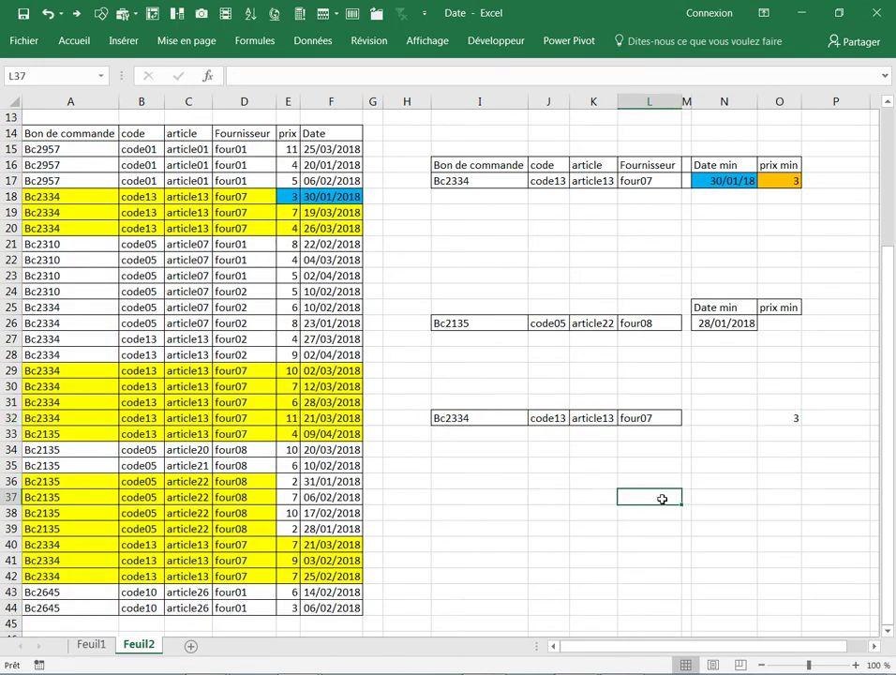
key("F9")
key("F9")
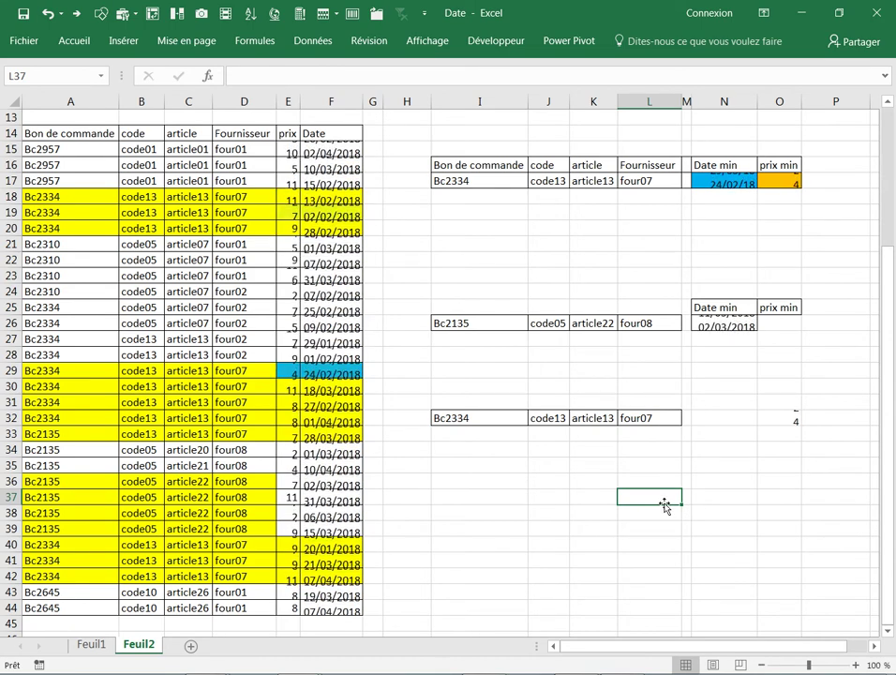
key("F9")
key("F9")
key("F9")
key("F9")
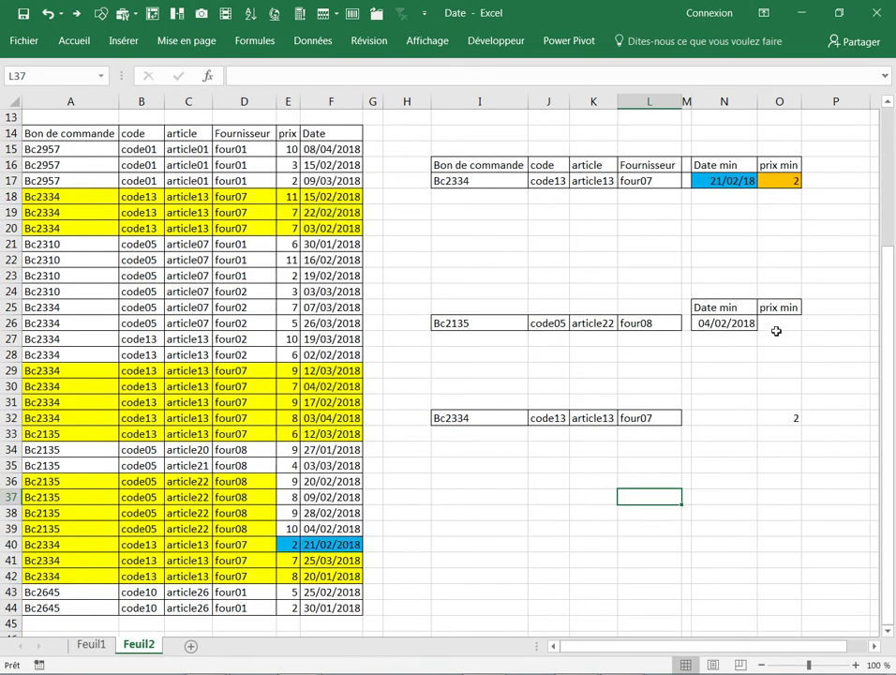
- Copy the Date min and prix min headings from N25:O25 into N31:O31
left_click_drag(743, 306, 770, 306)
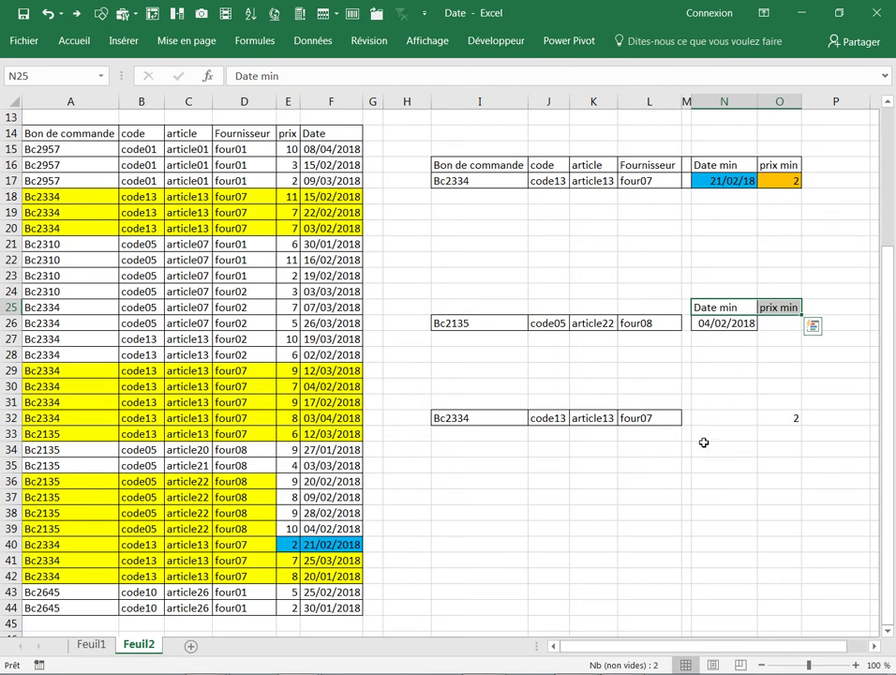
key("ctrl+c")
left_click(715, 401)
key("ctrl+v")
left_click(717, 465)
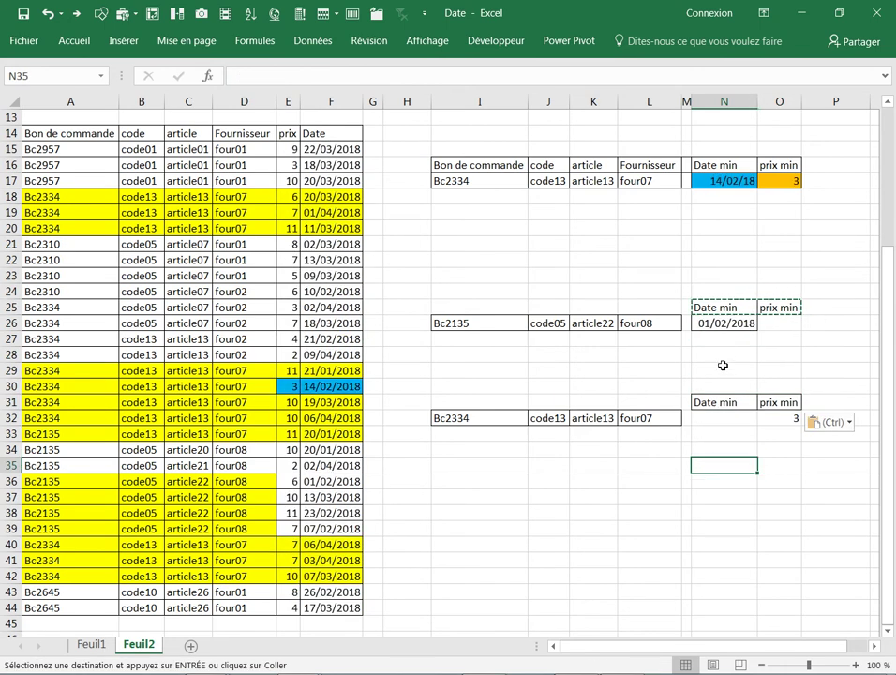
- Copy N26's earliest-date formula into N32 and commit it as an array formula, showing 30/01/2018
left_click(727, 323)
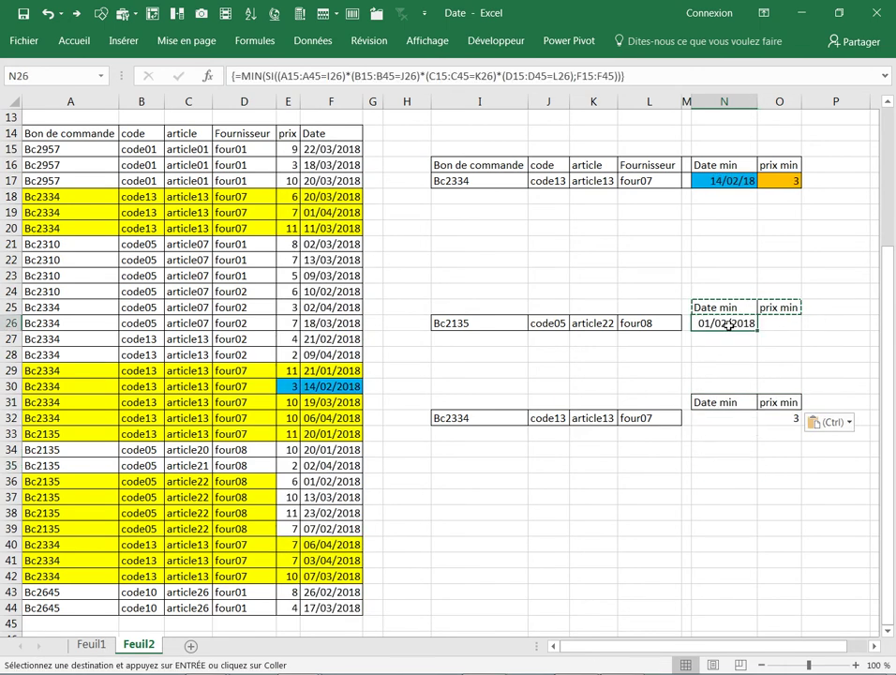
key("ctrl+c")
left_click(724, 418)
key("ctrl+v")
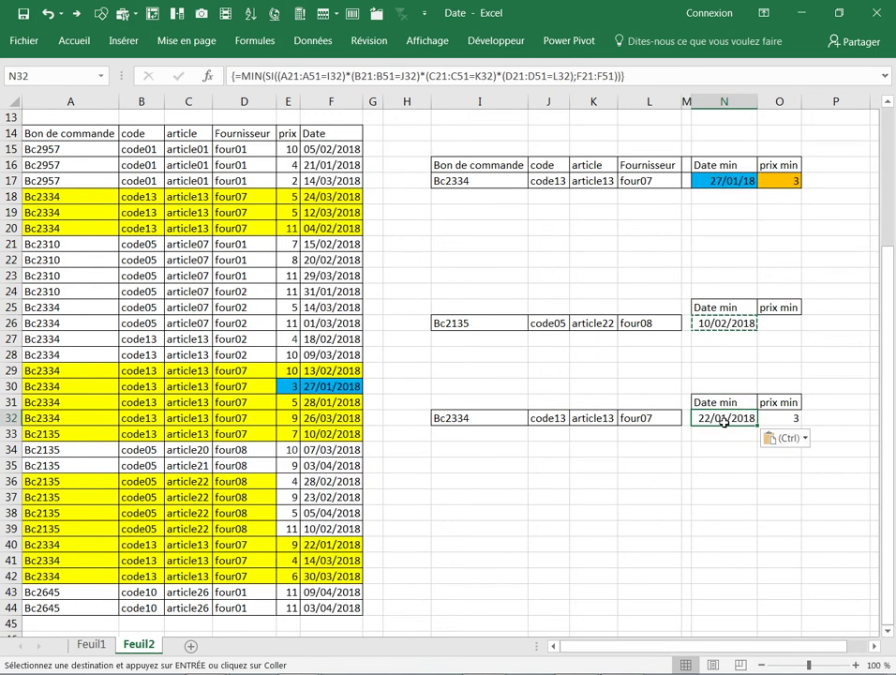
double_click(724, 420)
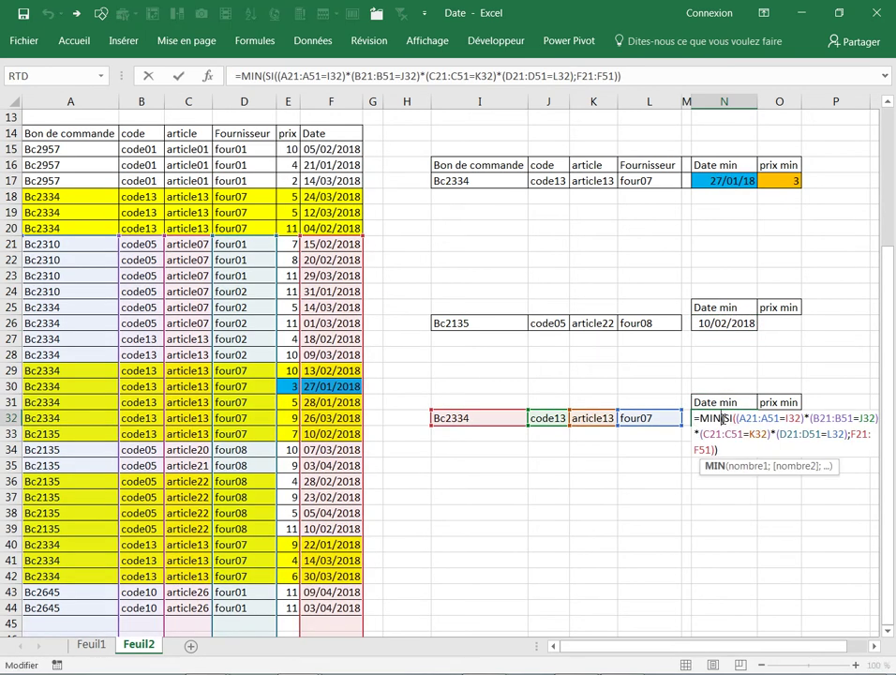
key("ctrl+shift+Return")
left_click(641, 494)
- Recalculate the random data twice with F9 and check the earliest-date formula in N17
key("F9")
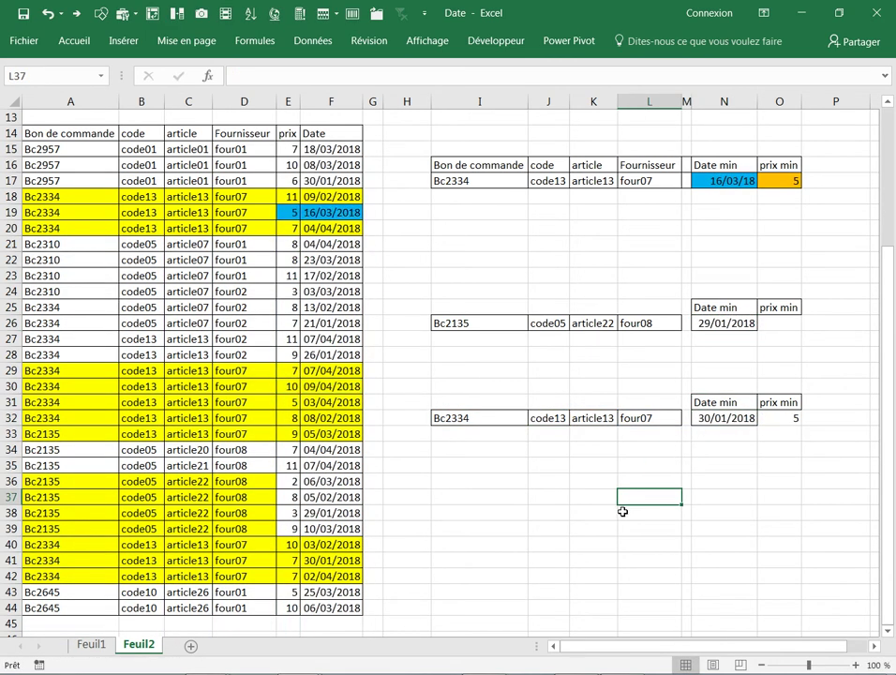
key("F9")
key("F9")
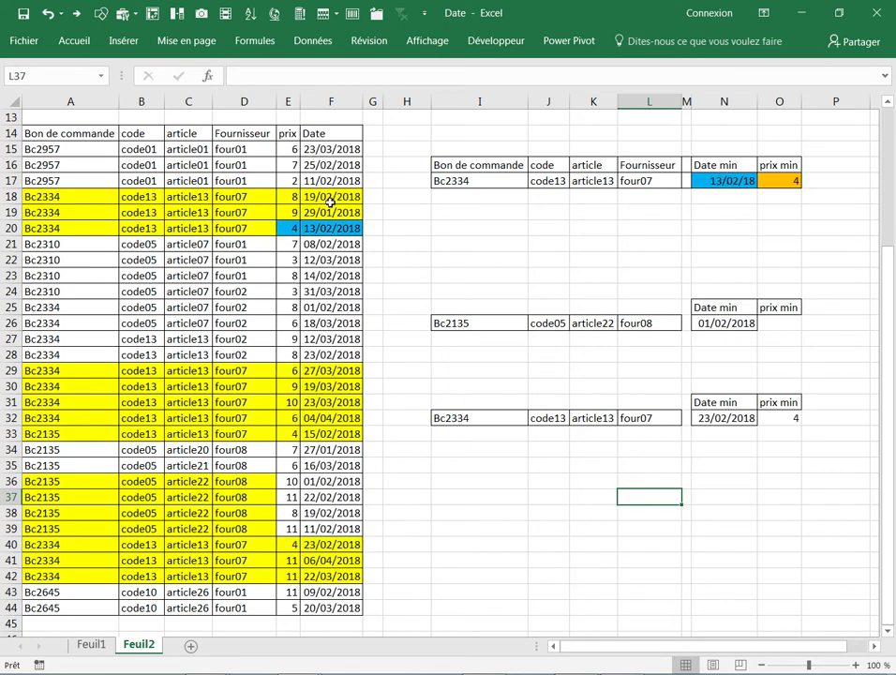
left_click(728, 181)
left_click(701, 243)
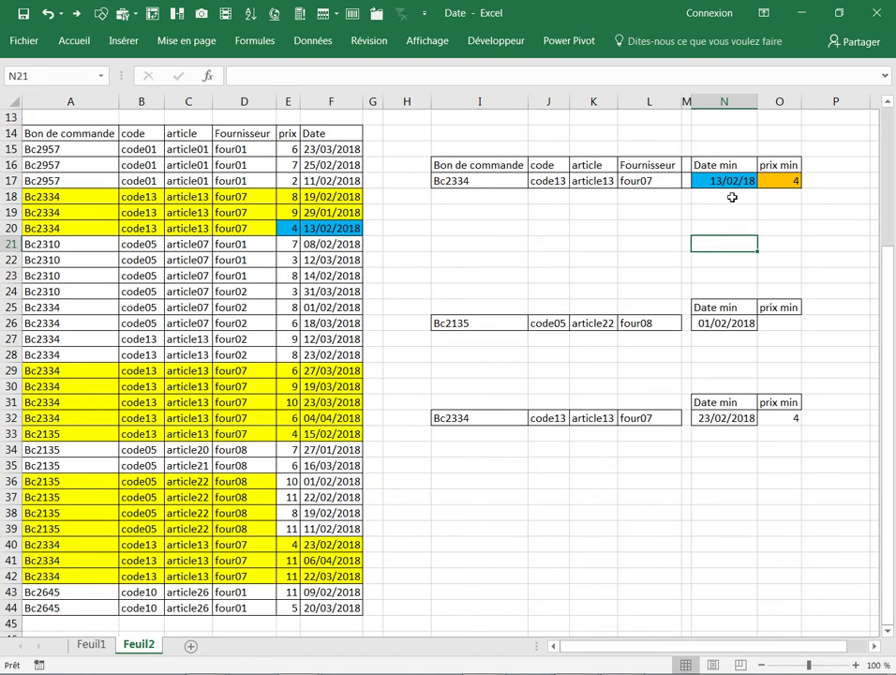
left_click(409, 263)
- Recalculate five more times until row 32 shows Date min 20/01/2018 and prix min 2
key("F9")
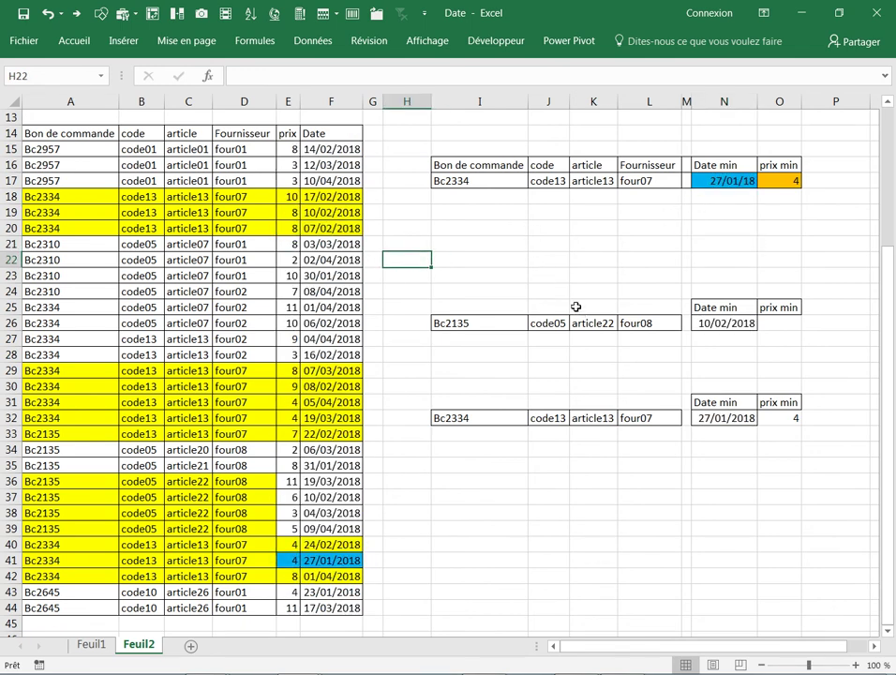
key("F9")
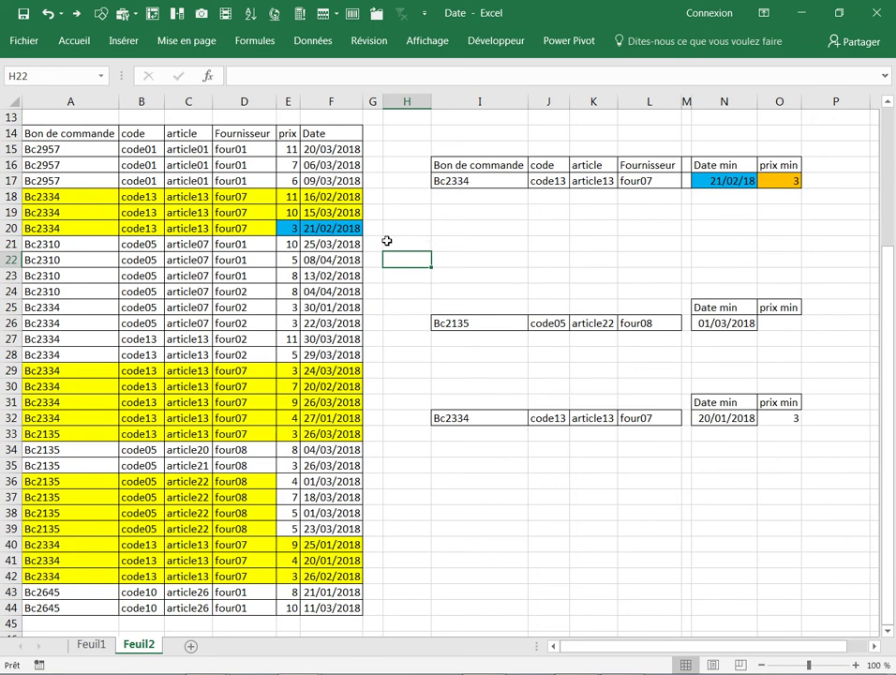
key("F9")
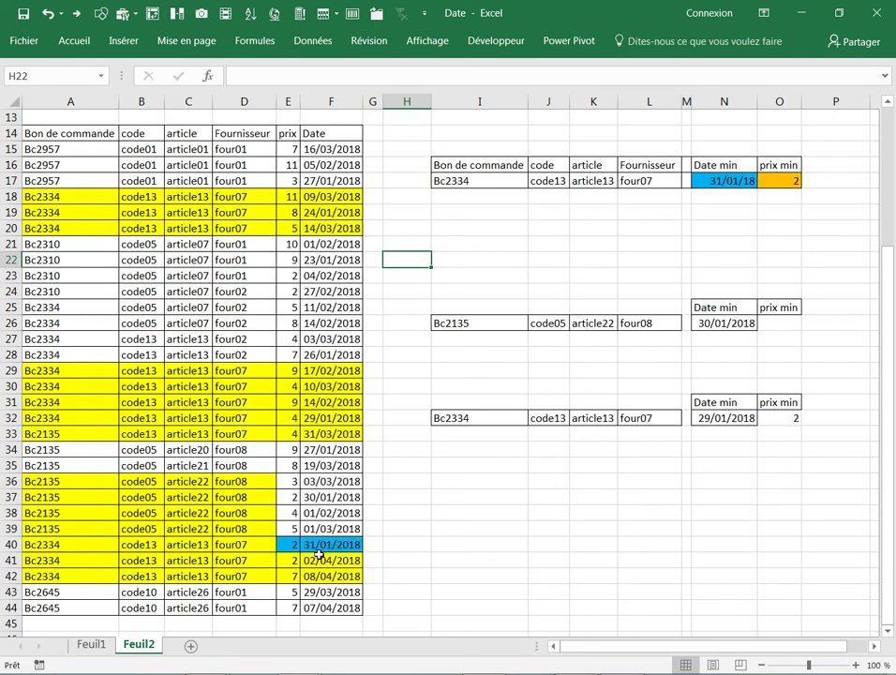
key("F9")
key("F9")
key("F9")
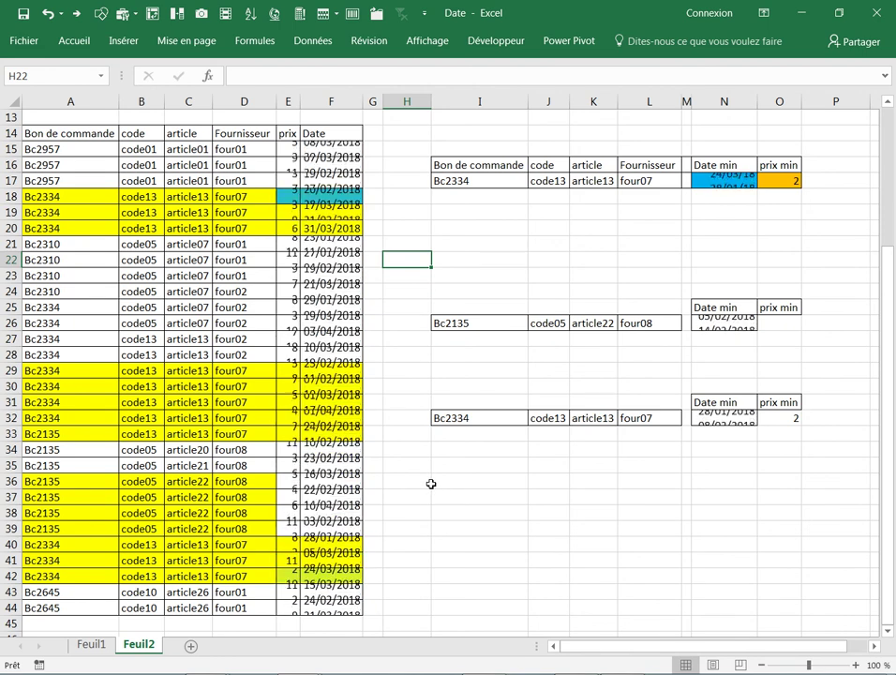
key("F9")
left_click(549, 479)
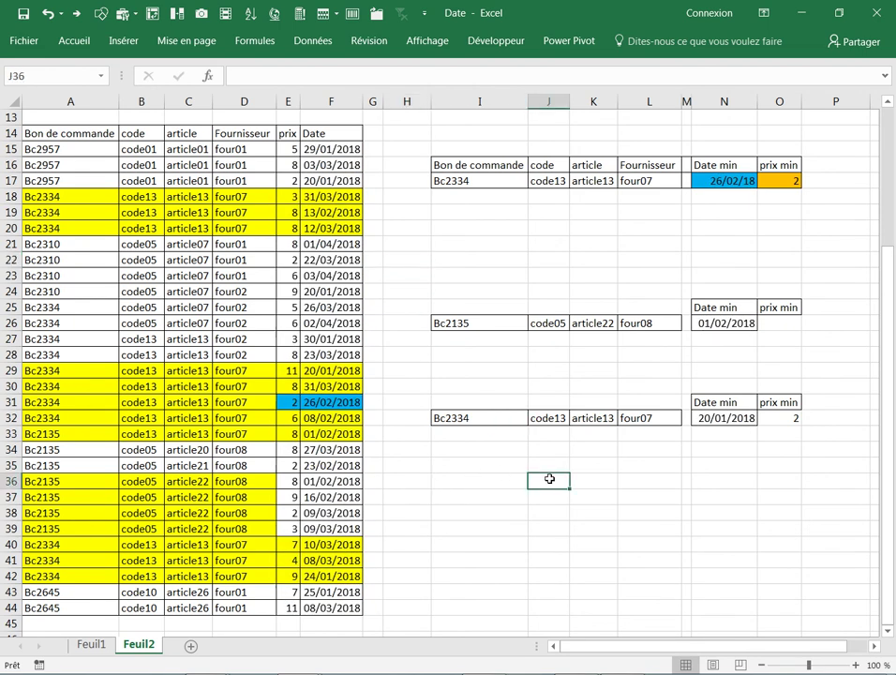